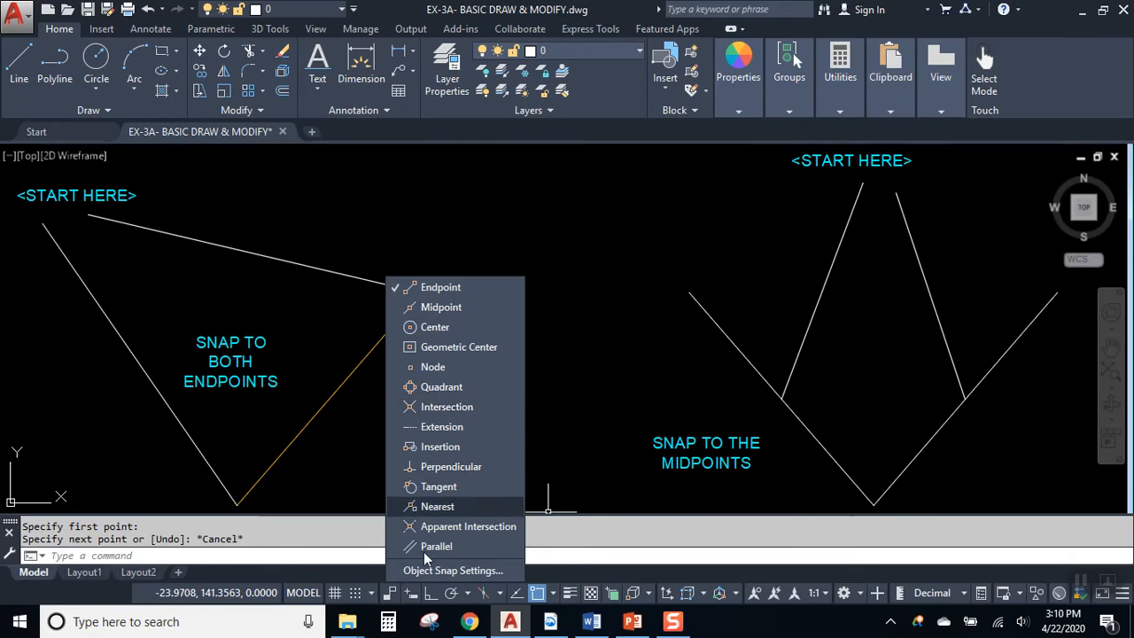
- Draw a line from open space between the two figures to the midpoint of the endpoints figure's upper line, using the MID snap override
{"action": "type", "text": "l"}
{"action": "key", "text": "Return"}
{"action": "left_click", "coordinate": [521, 190]}
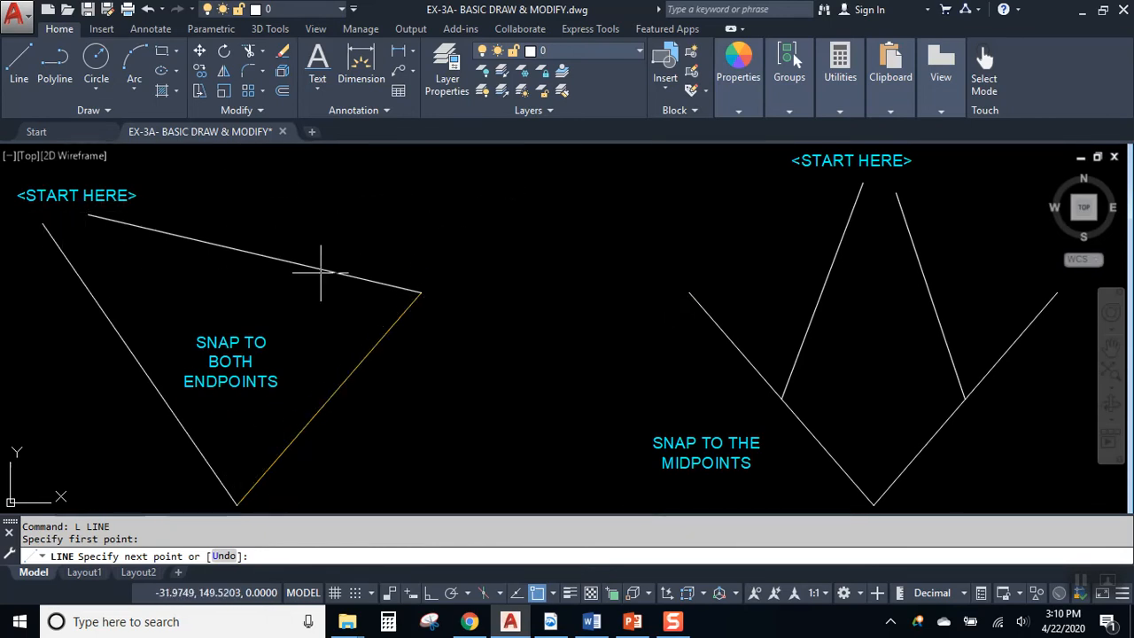
{"action": "type", "text": "D"}
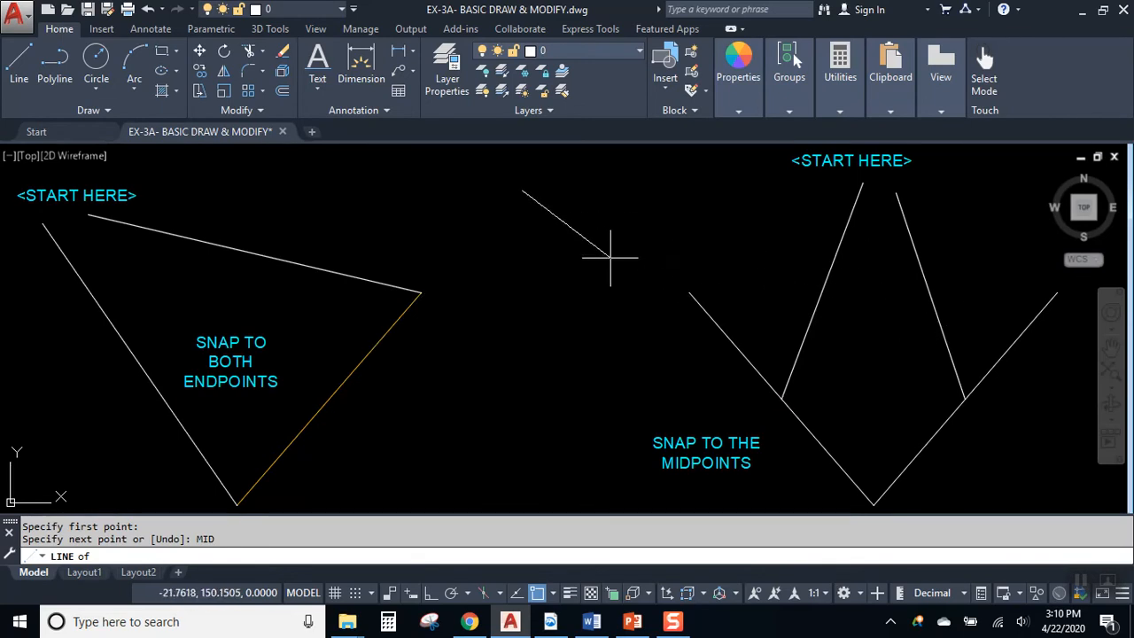
{"action": "left_click", "coordinate": [255, 253]}
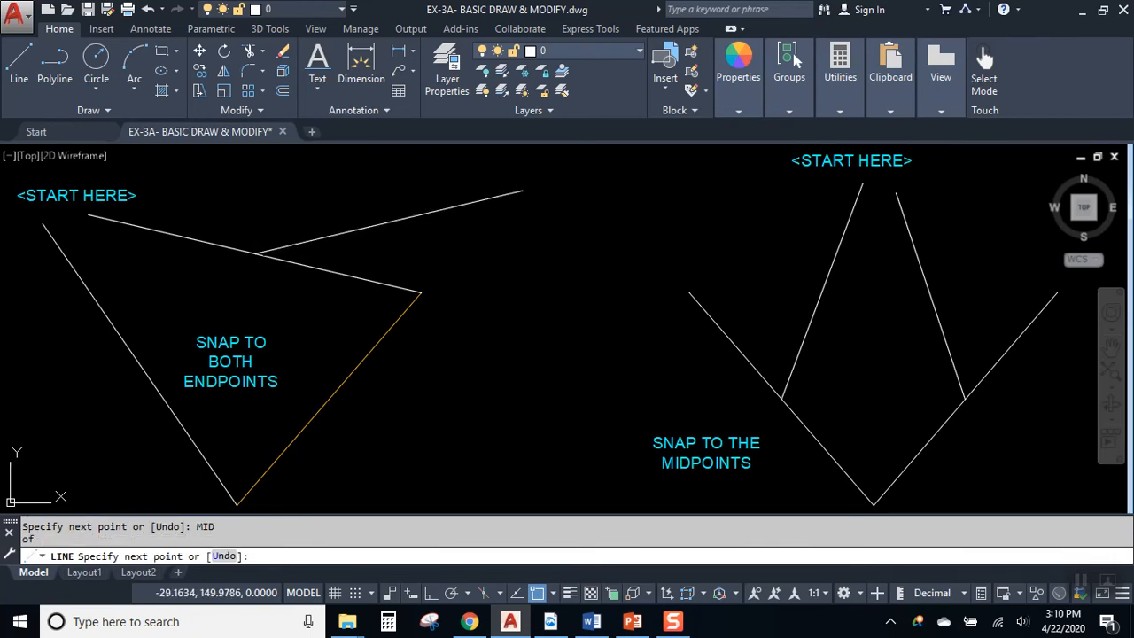
{"action": "key", "text": "Return"}
- Draw a line from the previous line's free end to the midpoint of the midpoints figure's left inner line, using a Midpoint override
{"action": "key", "text": "Return"}
{"action": "left_click", "coordinate": [522, 189]}
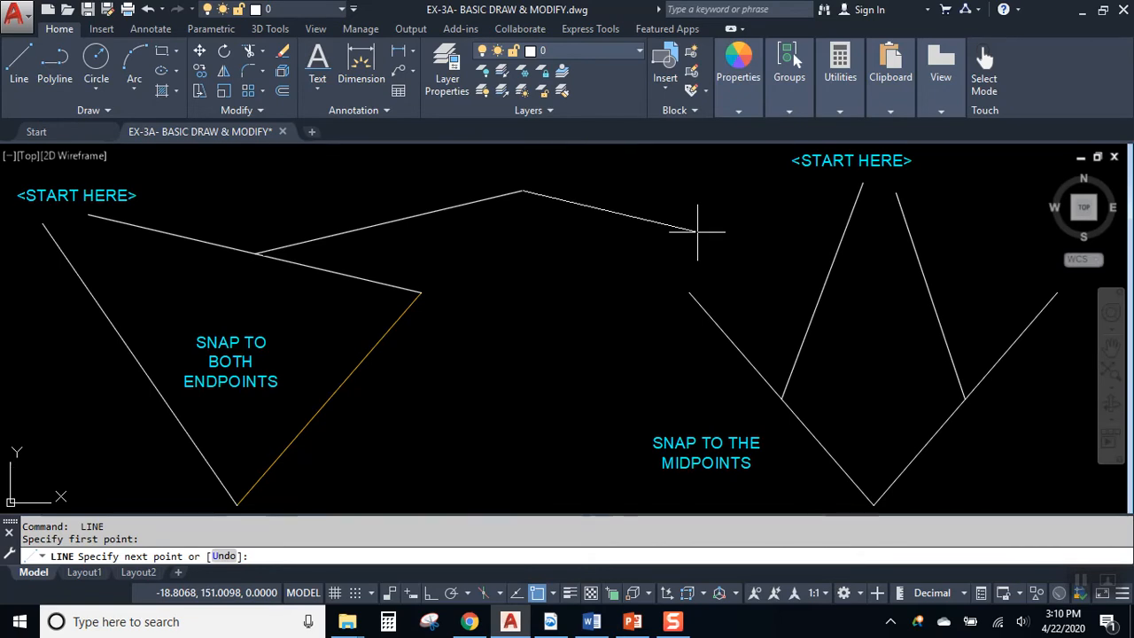
{"action": "key", "text": "F8"}
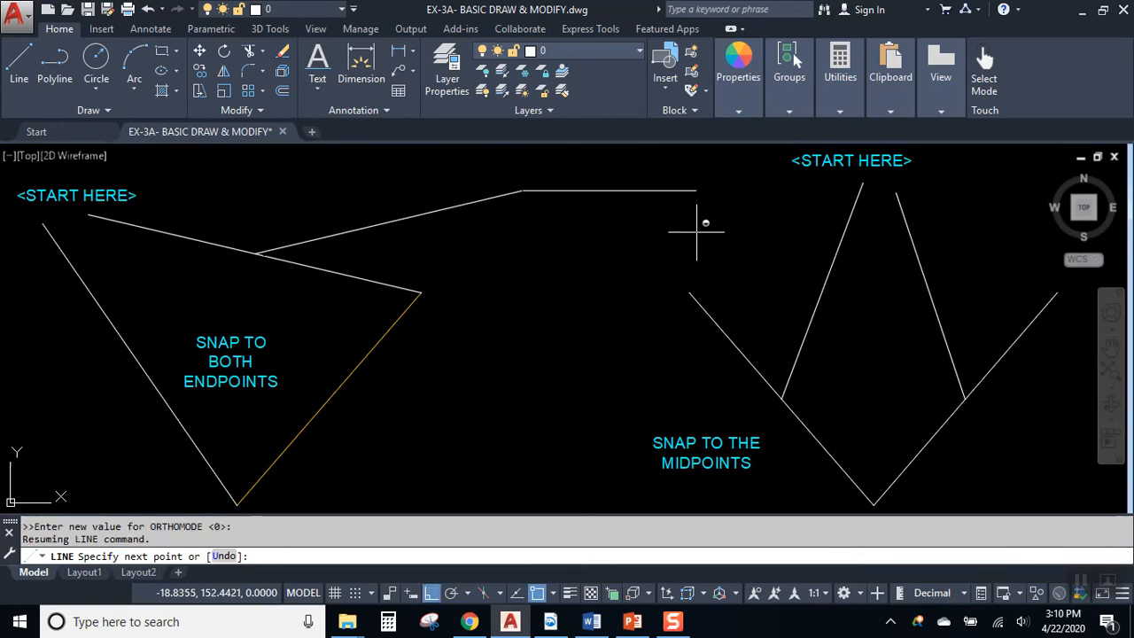
{"action": "right_click", "coordinate": [696, 232], "text": "shift"}
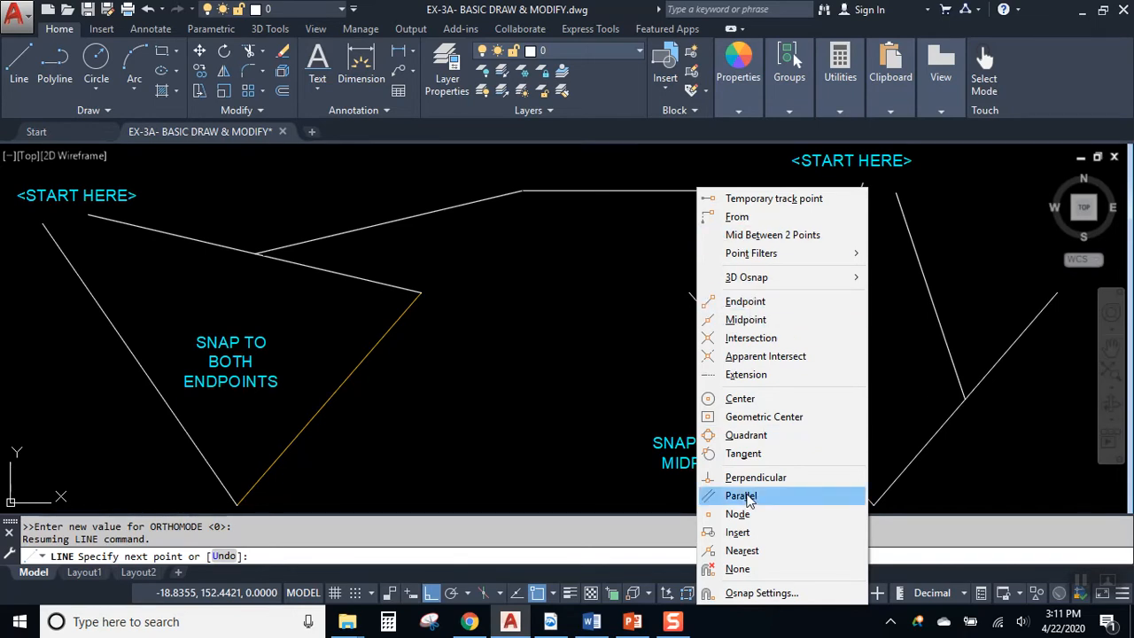
{"action": "left_click", "coordinate": [745, 319]}
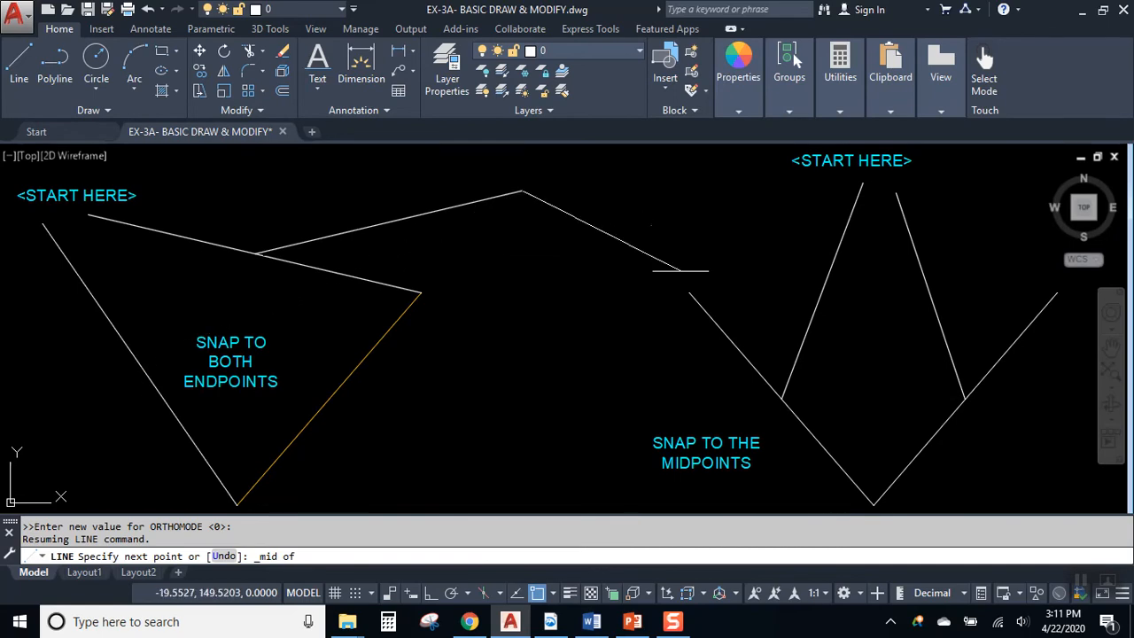
{"action": "left_click", "coordinate": [822, 290]}
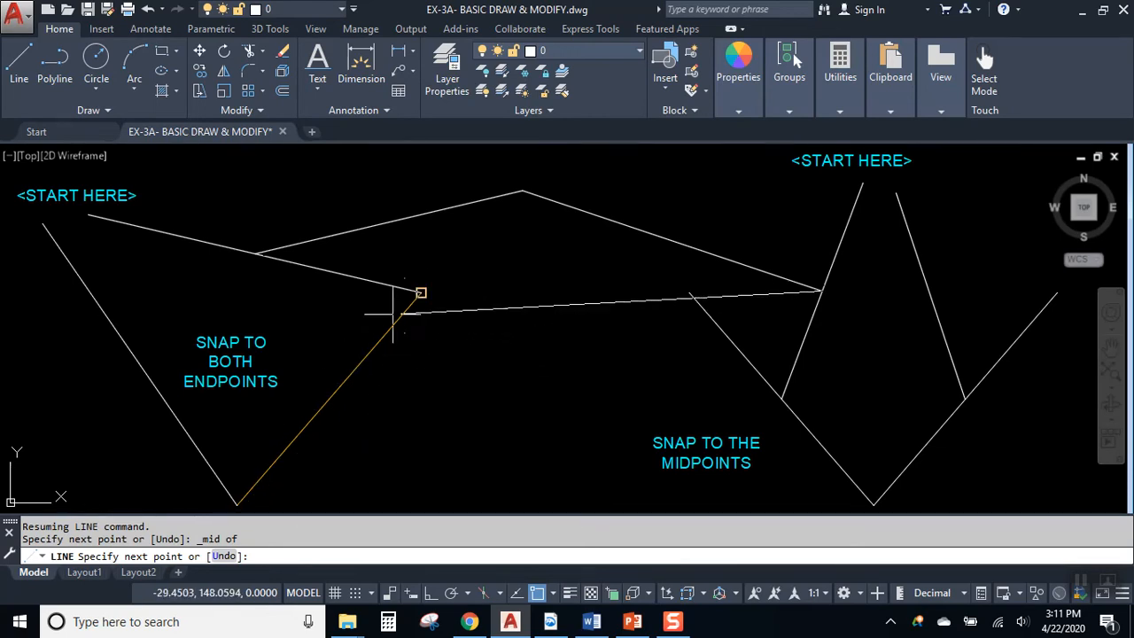
- Continue the line to the midpoint of the midpoints figure's right inner line with another one-time Midpoint snap
{"action": "right_click", "coordinate": [468, 358], "text": "shift"}
{"action": "left_click", "coordinate": [503, 319]}
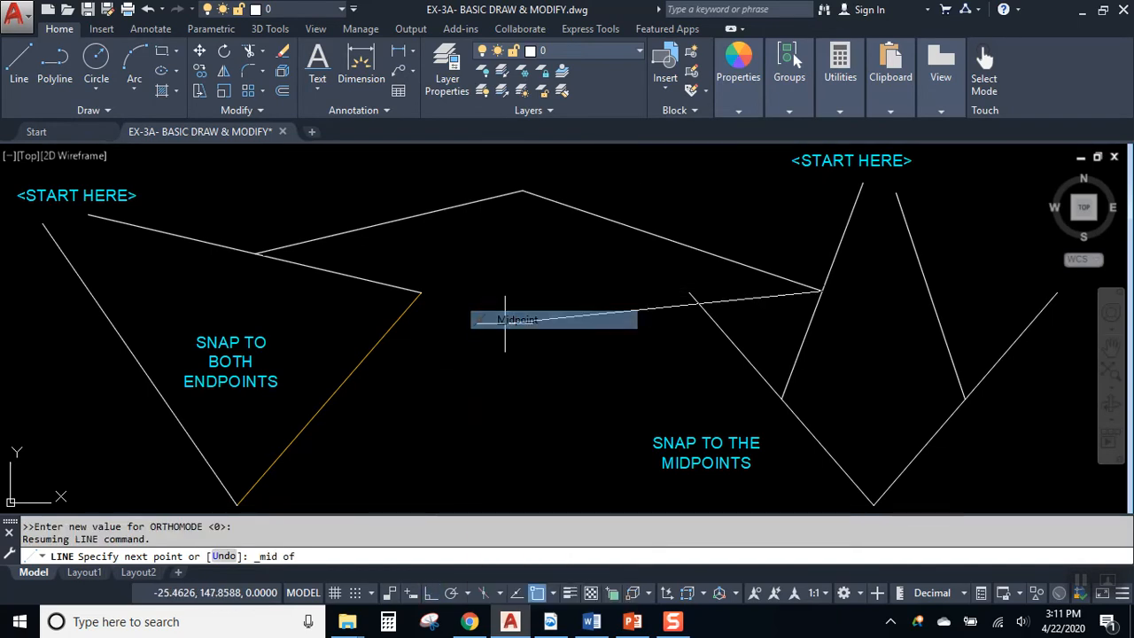
{"action": "left_click", "coordinate": [931, 296]}
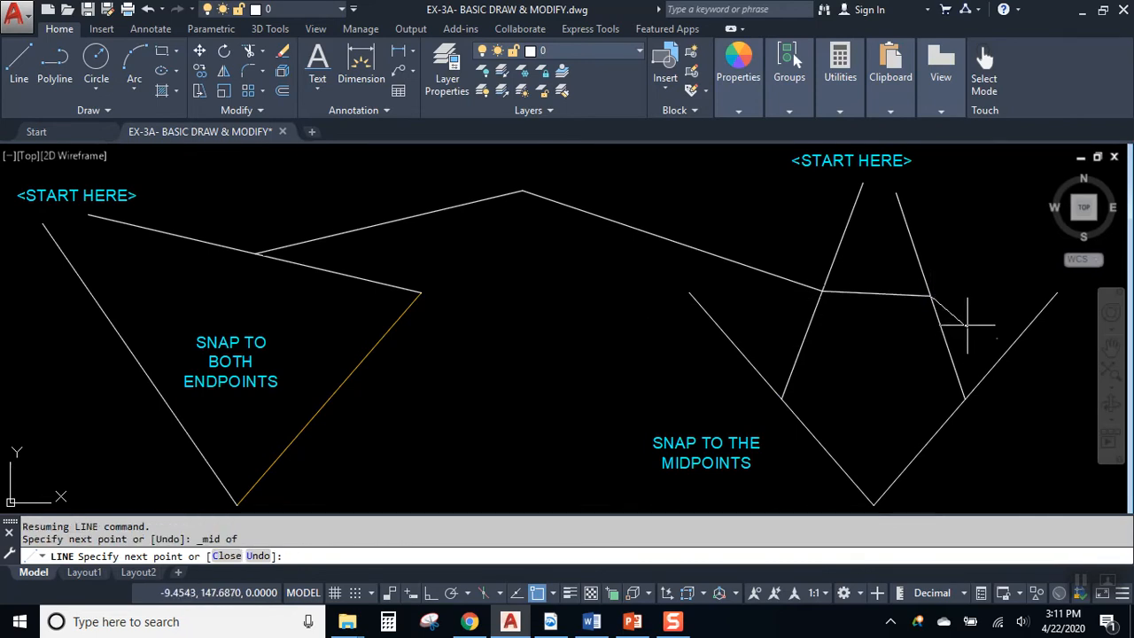
- End the line command and erase the three practice lines that connect the two figures
{"action": "left_click", "coordinate": [886, 297]}
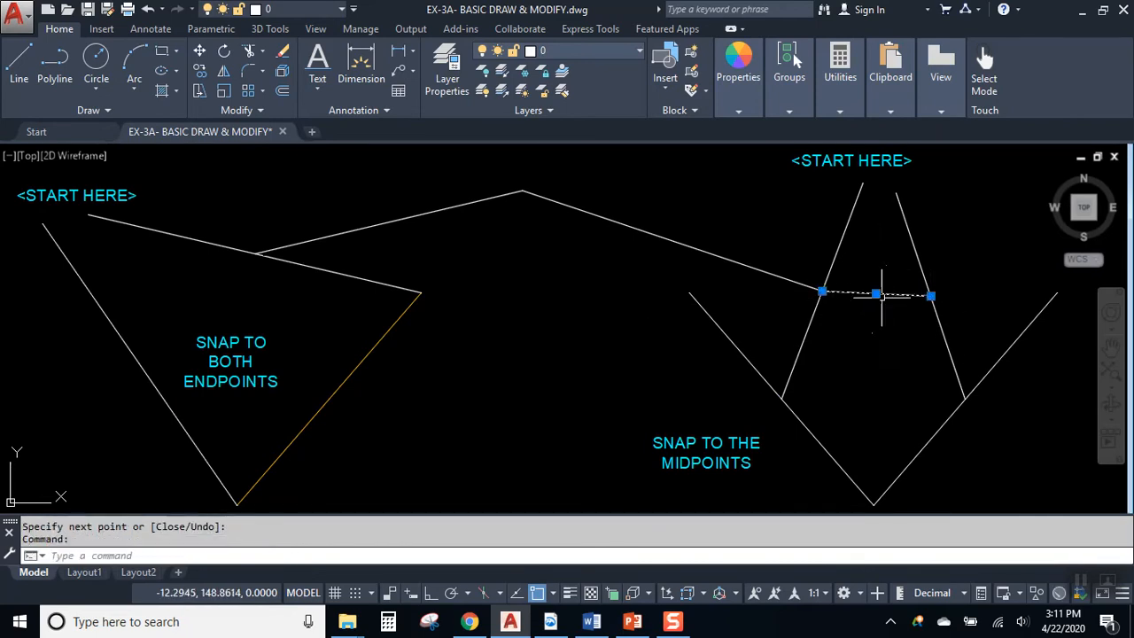
{"action": "left_click", "coordinate": [704, 240]}
{"action": "left_click", "coordinate": [652, 250]}
{"action": "left_click", "coordinate": [464, 203]}
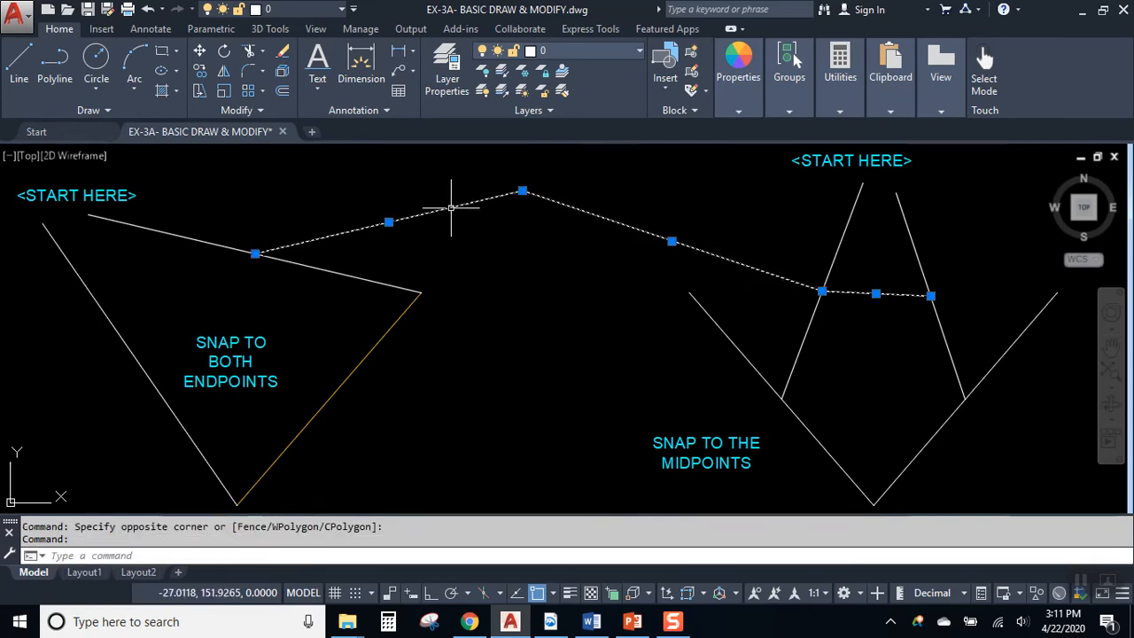
{"action": "key", "text": "Delete"}
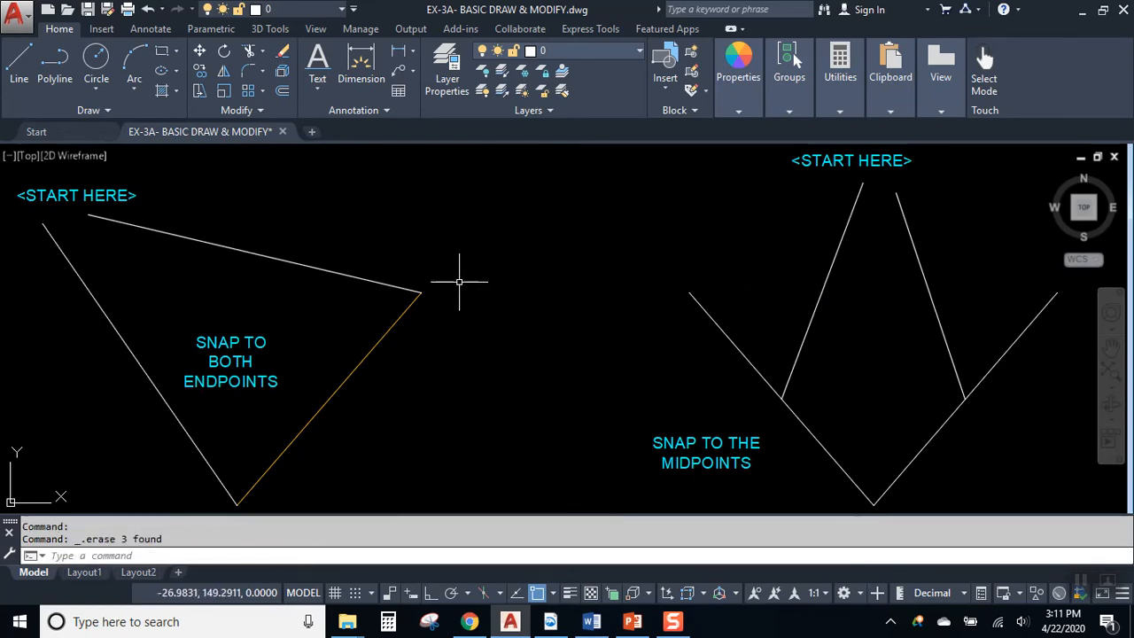
{"action": "scroll", "coordinate": [213, 398], "scroll_direction": "up", "scroll_amount": 6}
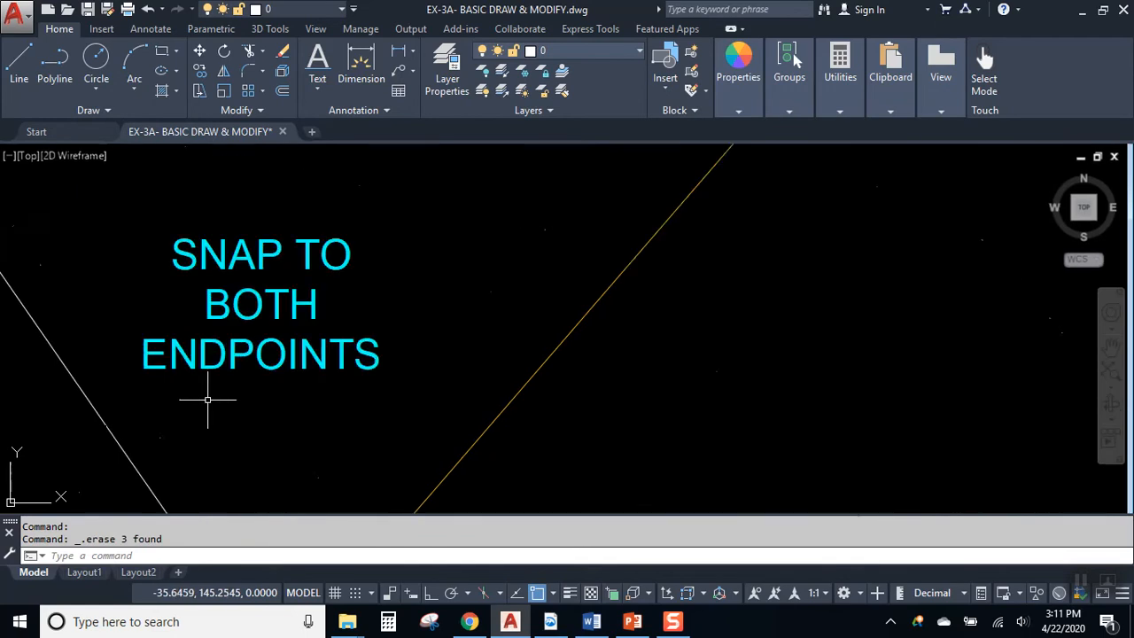
{"action": "scroll", "coordinate": [229, 354], "scroll_direction": "down", "scroll_amount": 4}
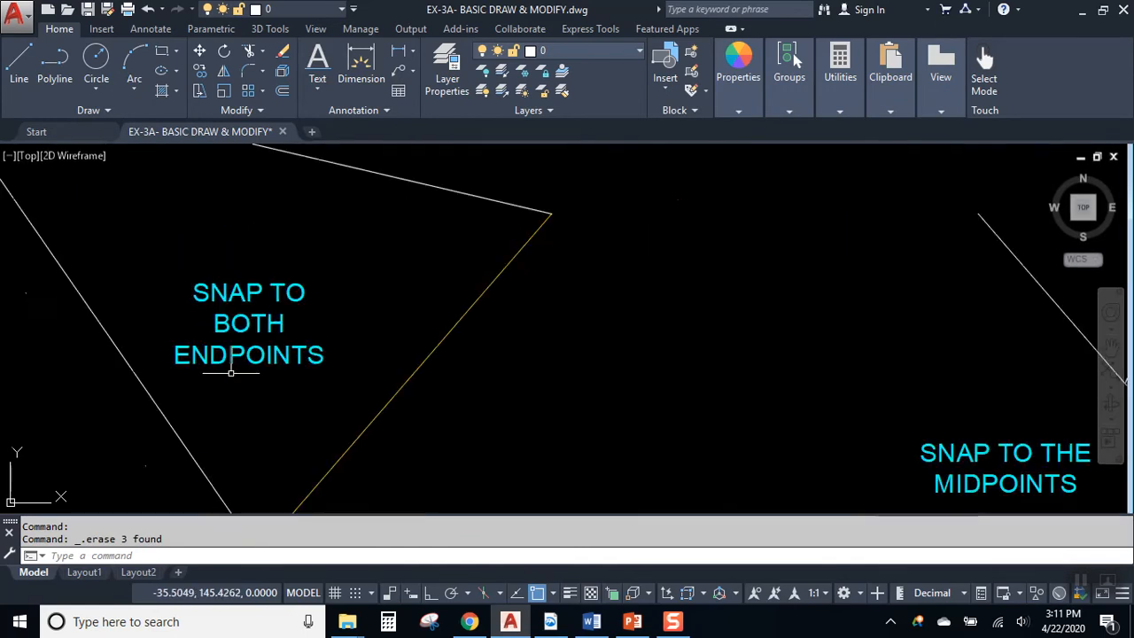
{"action": "middle_click_drag", "start_coordinate": [836, 405], "coordinate": [804, 324]}
{"action": "middle_click_drag", "start_coordinate": [734, 346], "coordinate": [738, 410]}
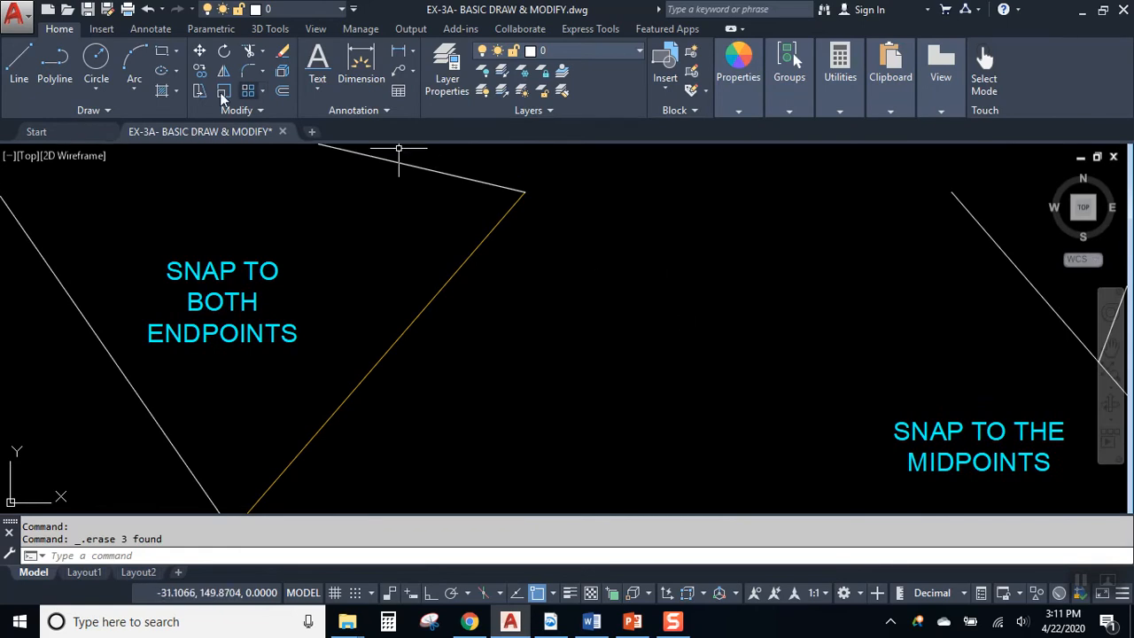
{"action": "left_click", "coordinate": [19, 62]}
{"action": "left_click", "coordinate": [776, 213]}
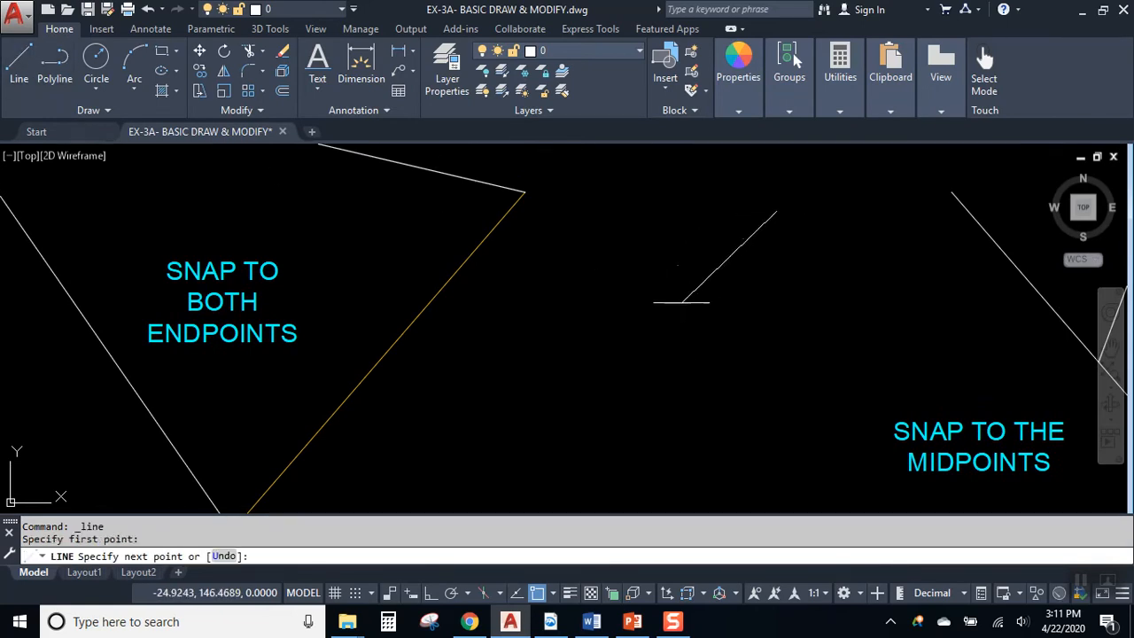
{"action": "right_click", "coordinate": [678, 296], "text": "shift"}
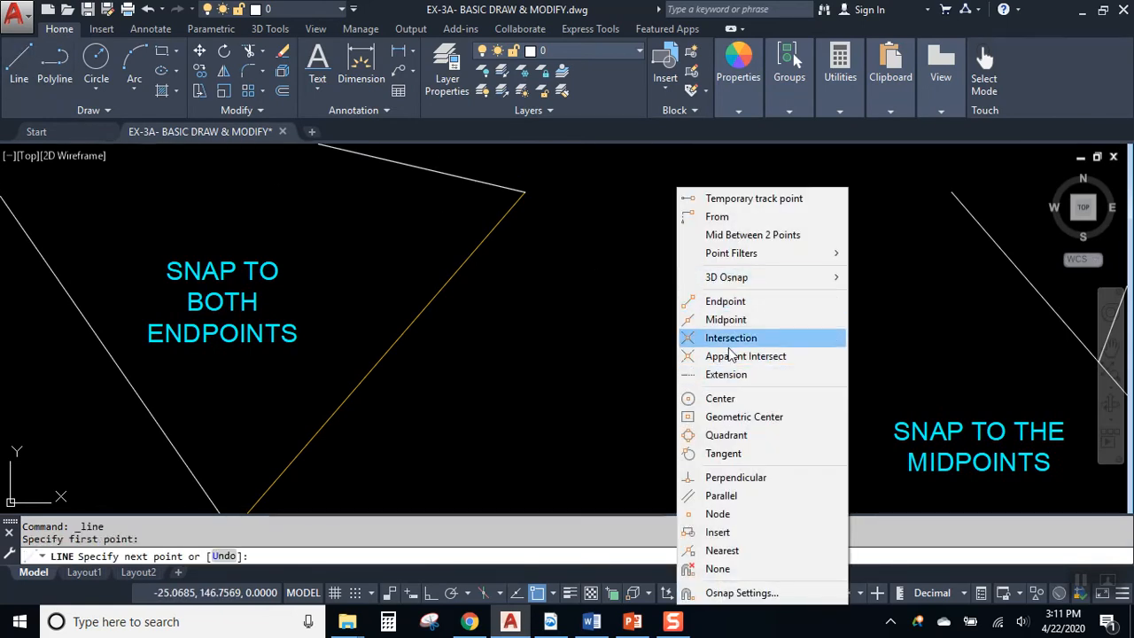
{"action": "left_click", "coordinate": [741, 490]}
{"action": "left_click", "coordinate": [535, 335]}
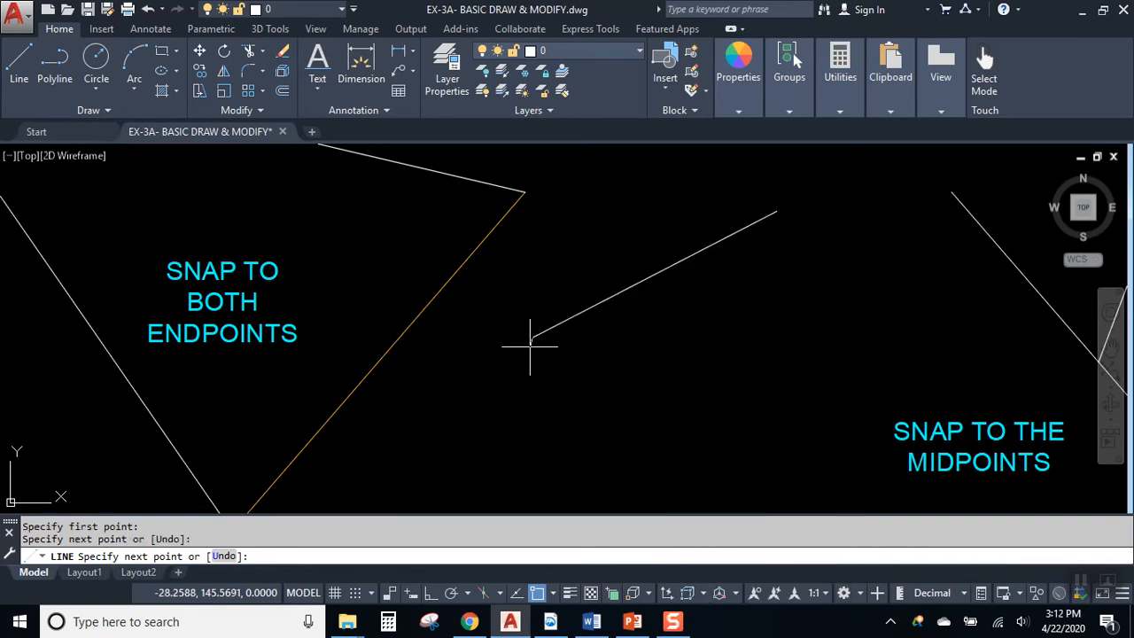
{"action": "key", "text": "Escape"}
{"action": "key", "text": "ctrl+z"}
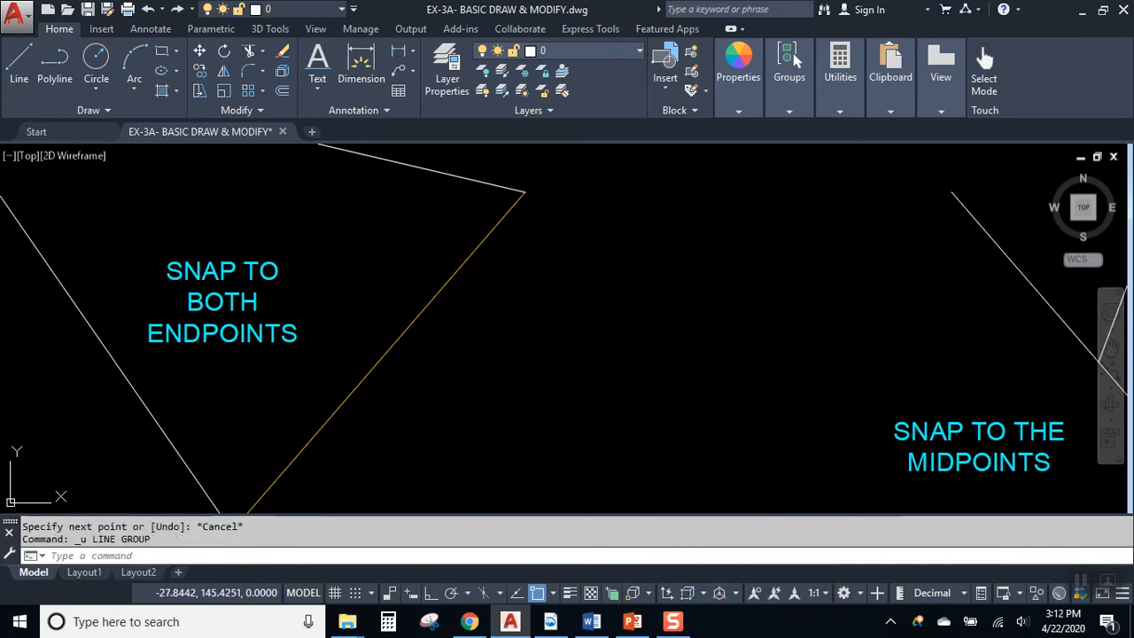
- Enable Midpoint as a running object snap alongside Endpoint
{"action": "scroll", "coordinate": [628, 344], "scroll_direction": "down", "scroll_amount": 4}
{"action": "middle_click_drag", "start_coordinate": [639, 334], "coordinate": [572, 311]}
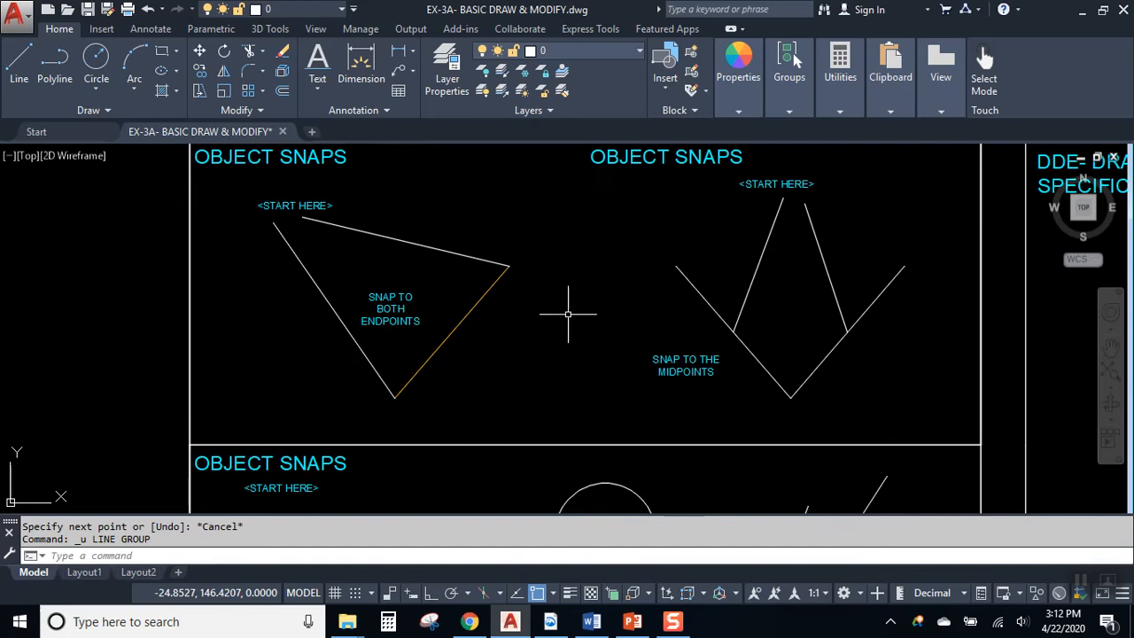
{"action": "left_click", "coordinate": [553, 593]}
{"action": "left_click", "coordinate": [456, 310]}
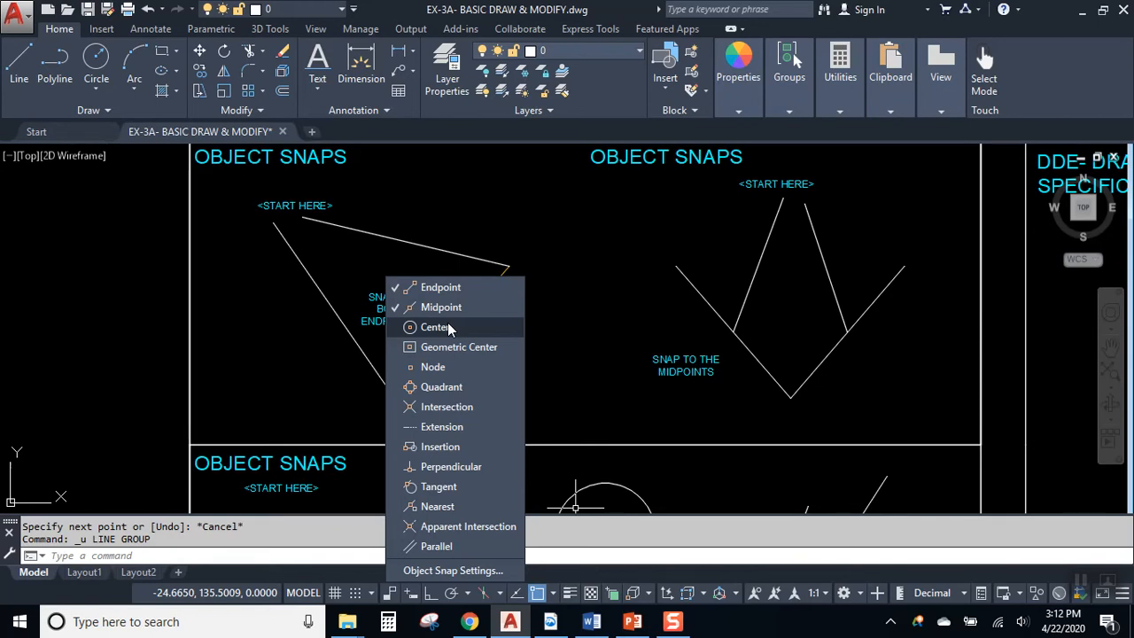
{"action": "left_click", "coordinate": [497, 218]}
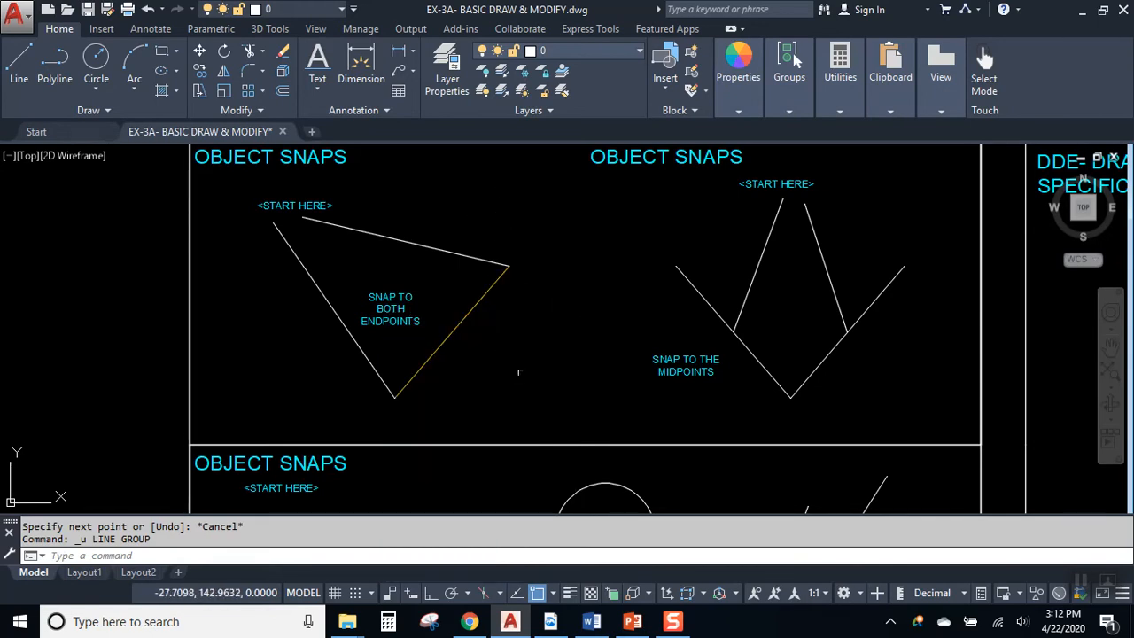
- In the intersection exercise, draw a line from beneath START HERE to the crossing of the two lines, using the INT snap override
{"action": "middle_click_drag", "start_coordinate": [497, 307], "coordinate": [500, 361]}
{"action": "scroll", "coordinate": [491, 359], "scroll_direction": "up", "scroll_amount": 2}
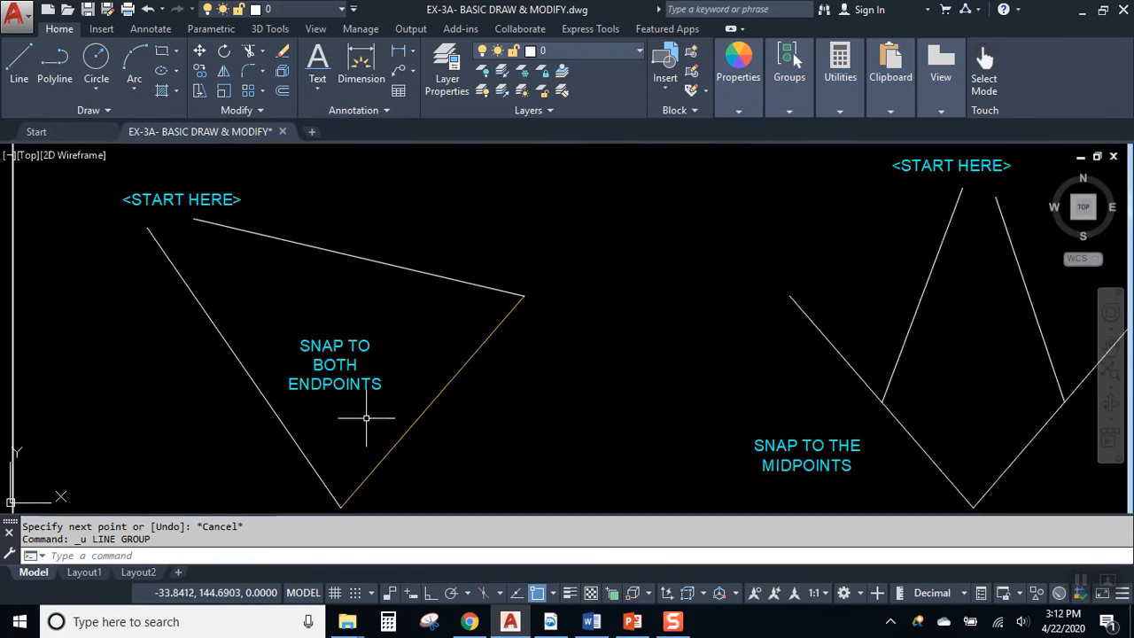
{"action": "middle_click_drag", "start_coordinate": [696, 456], "coordinate": [735, 183]}
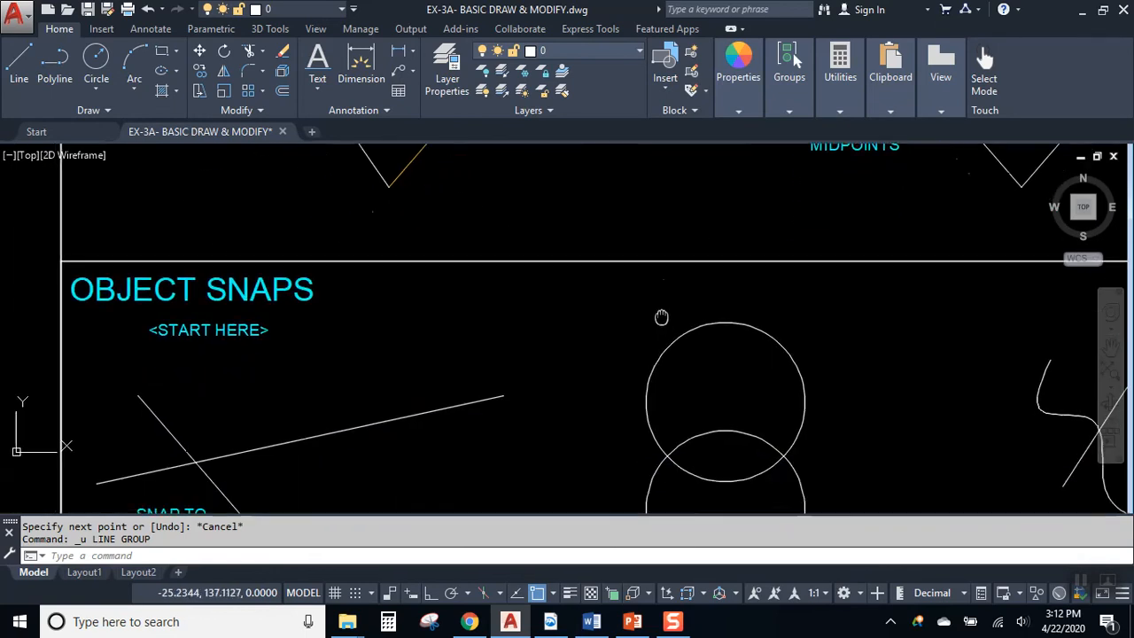
{"action": "middle_click_drag", "start_coordinate": [653, 346], "coordinate": [635, 281]}
{"action": "mouse_move", "coordinate": [558, 354]}
{"action": "middle_mouse_down"}
{"action": "mouse_move", "coordinate": [438, 336]}
{"action": "mouse_move", "coordinate": [501, 307]}
{"action": "middle_mouse_up"}
{"action": "left_click", "coordinate": [170, 281]}
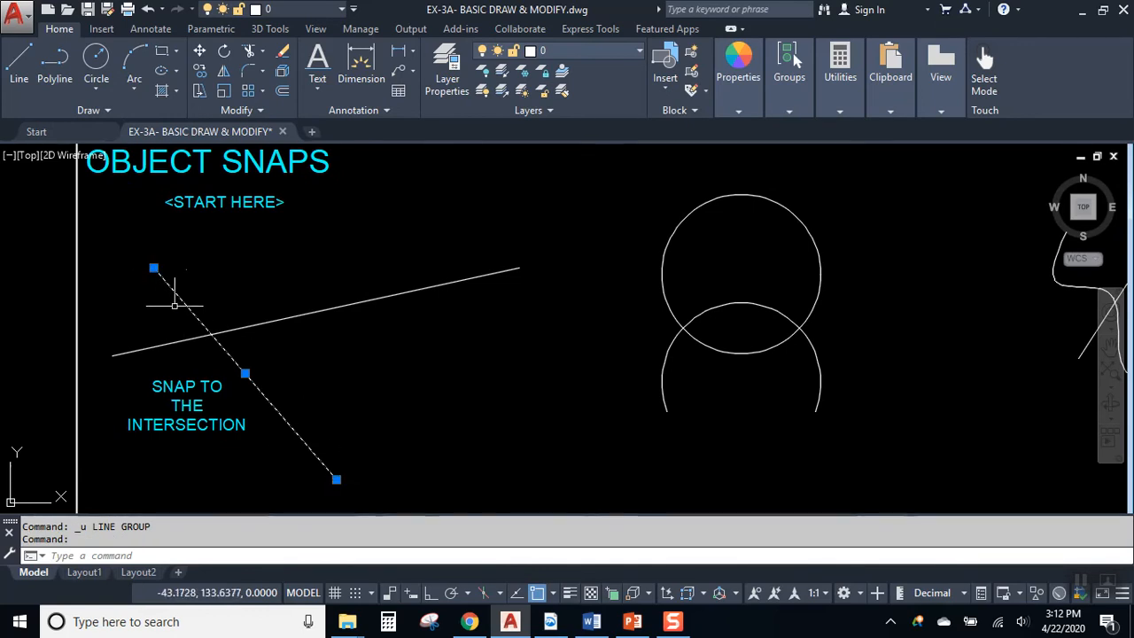
{"action": "left_click", "coordinate": [338, 306]}
{"action": "key", "text": "Escape"}
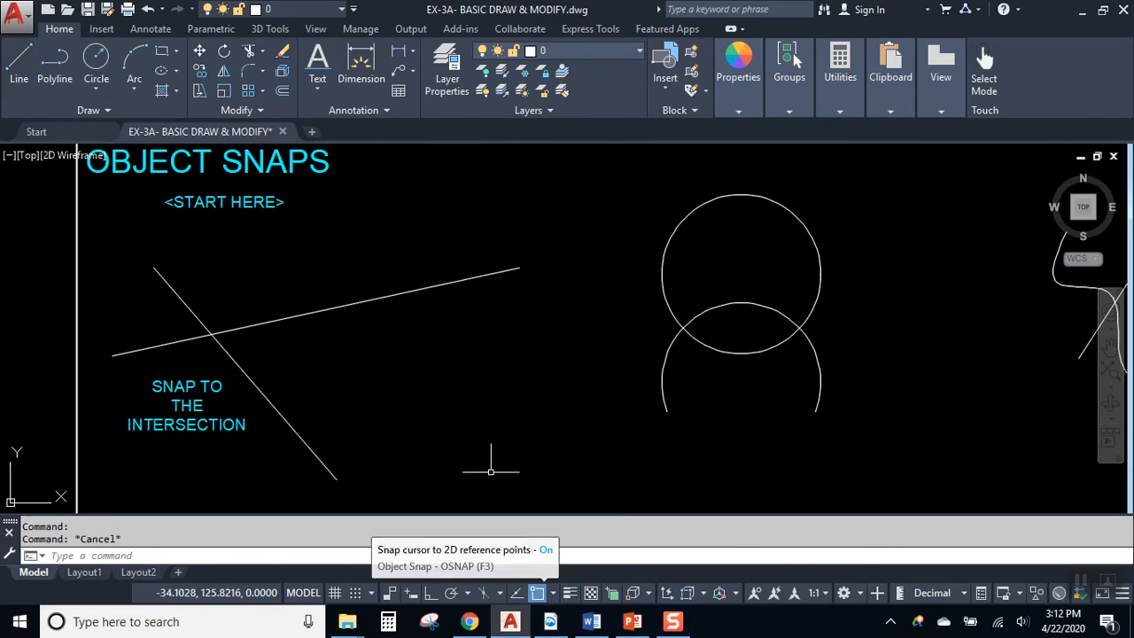
{"action": "left_click", "coordinate": [18, 58]}
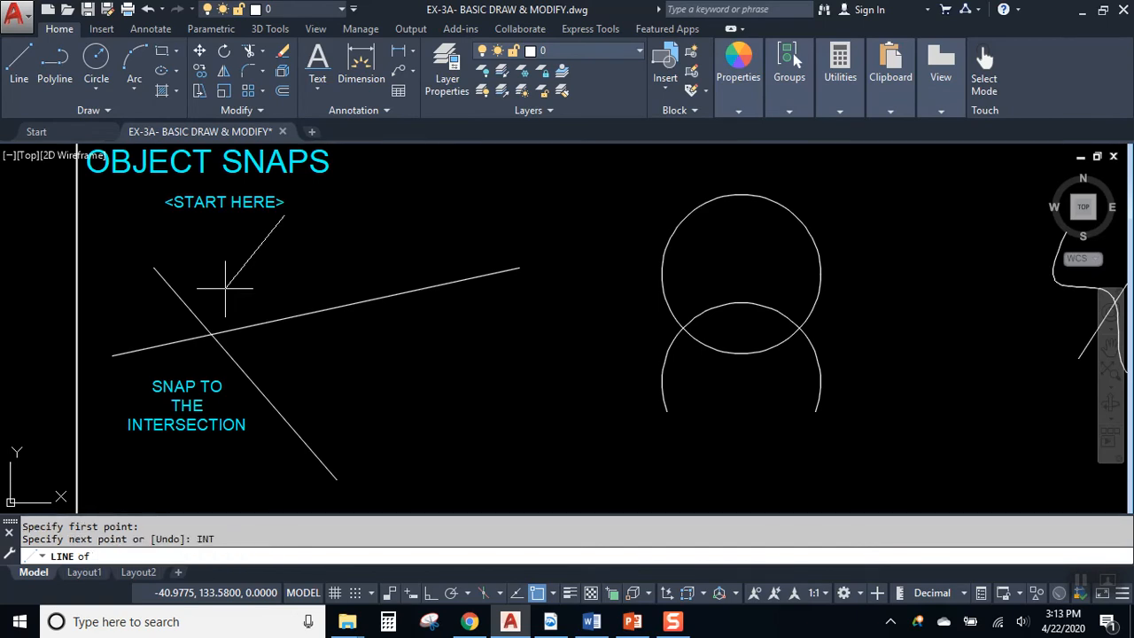
{"action": "left_click", "coordinate": [212, 334]}
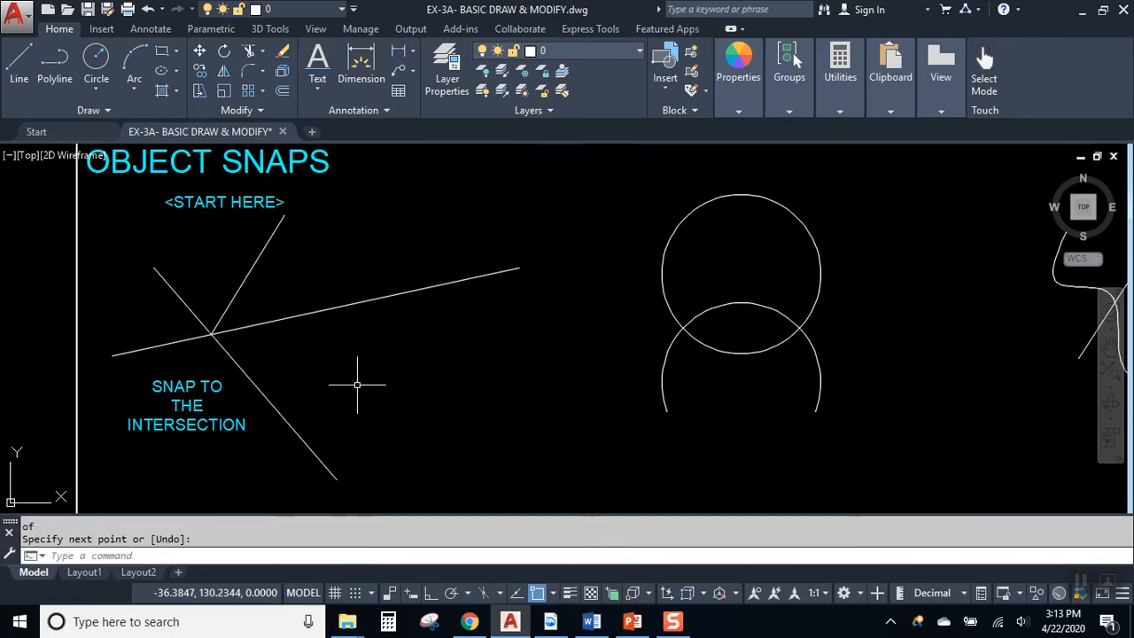
- Draw a line between the two points where the circle and the arc cross, using a one-time Intersection snap for each end
{"action": "left_click", "coordinate": [37, 67]}
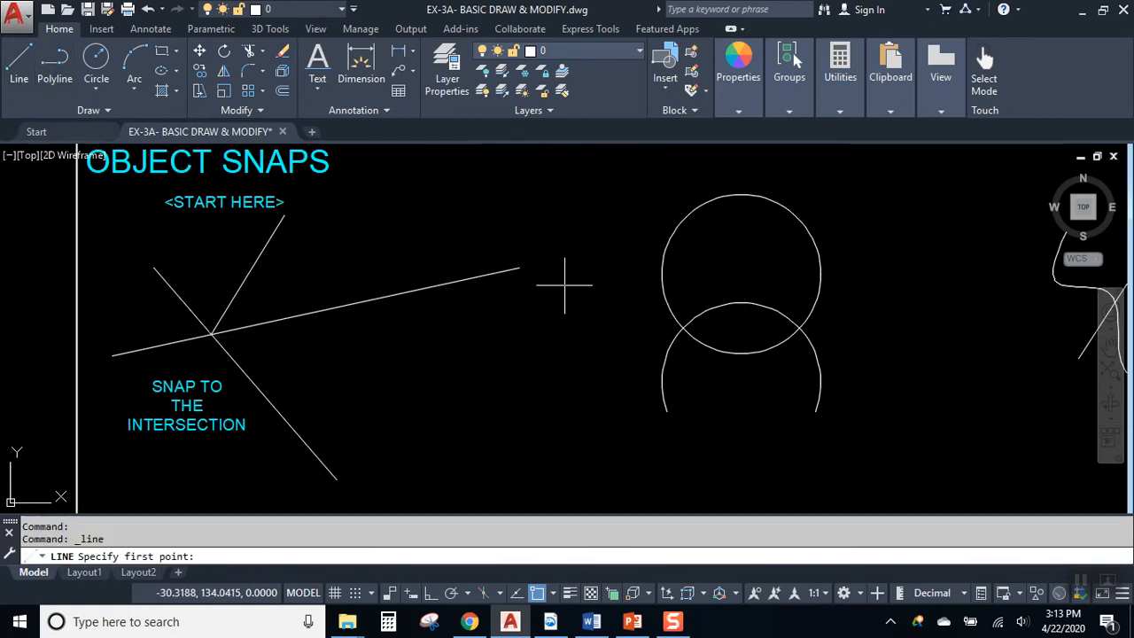
{"action": "right_click", "coordinate": [603, 319], "text": "shift"}
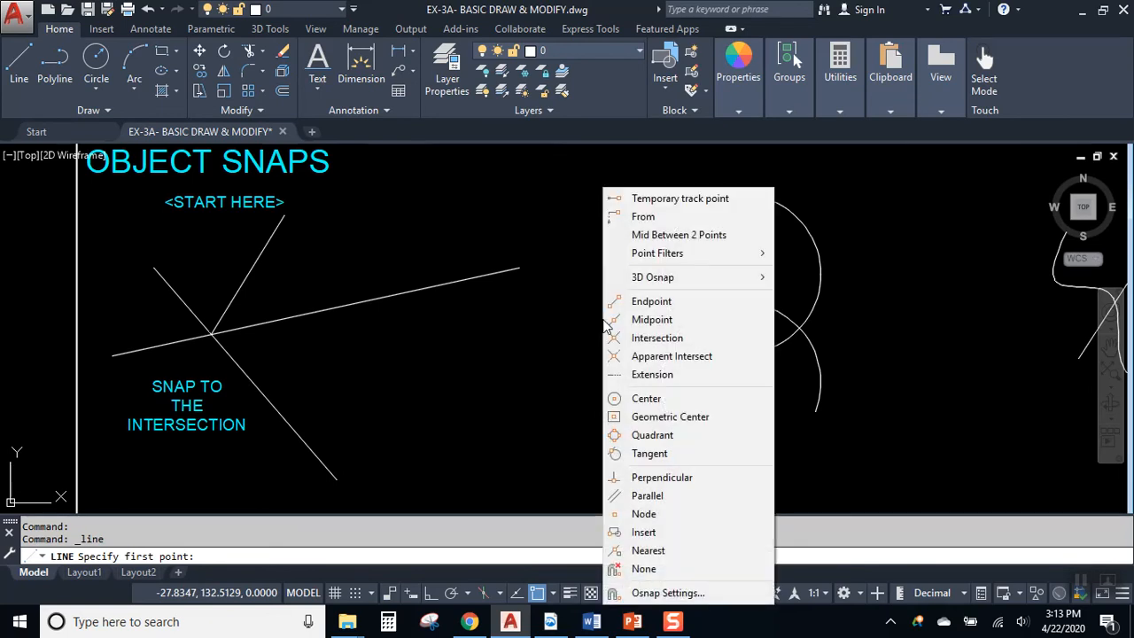
{"action": "left_click", "coordinate": [647, 338]}
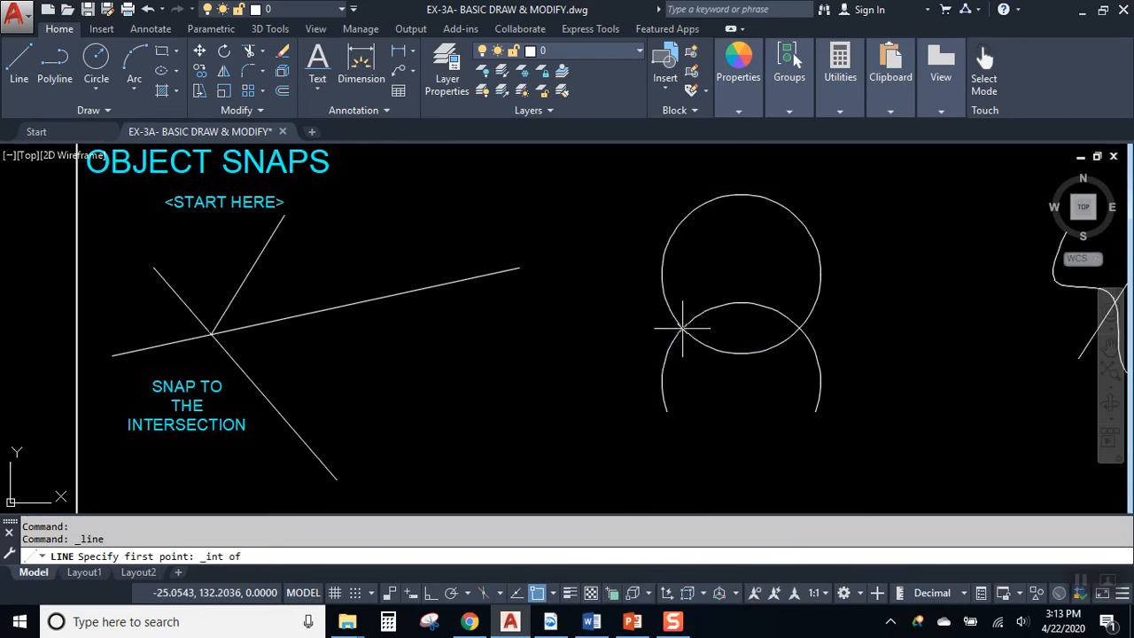
{"action": "left_click", "coordinate": [682, 328]}
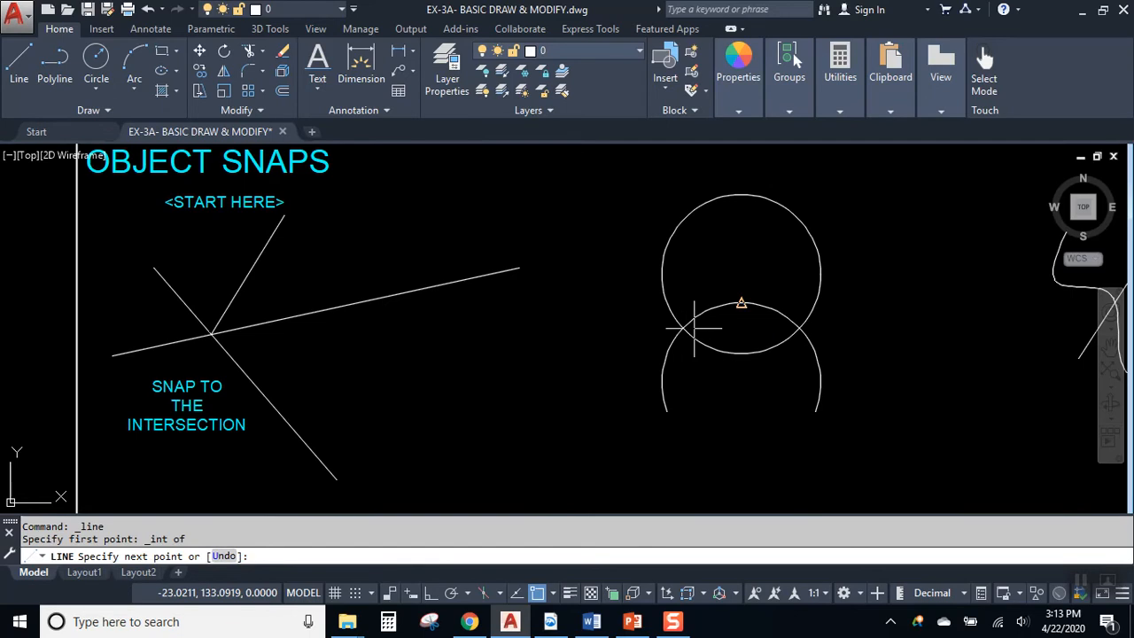
{"action": "right_click", "coordinate": [752, 329], "text": "shift"}
{"action": "left_click", "coordinate": [760, 335]}
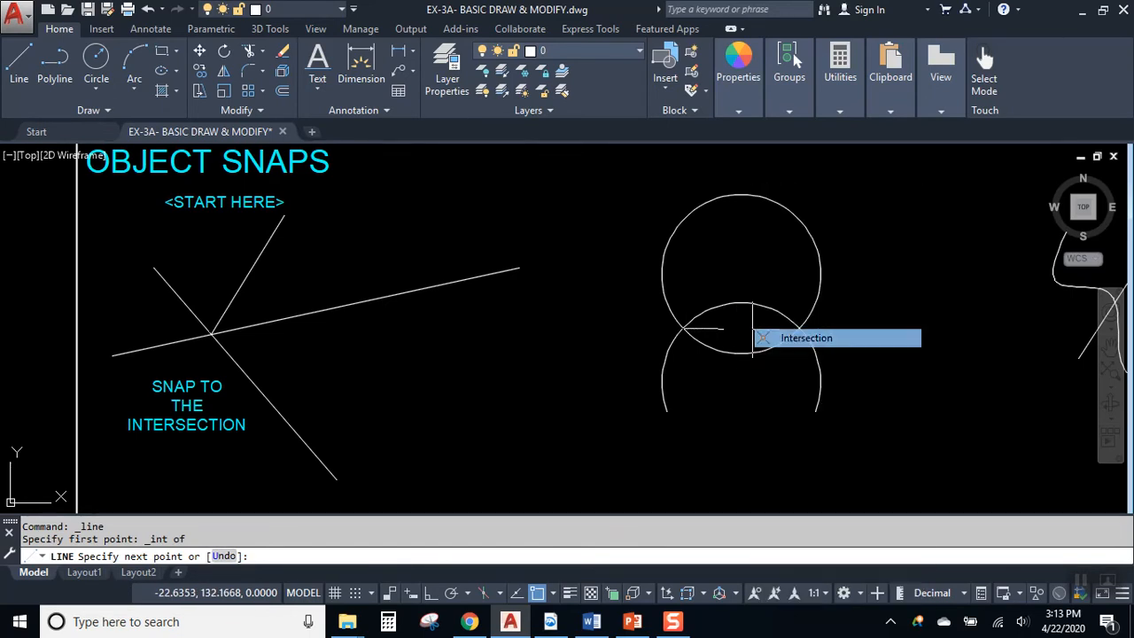
{"action": "left_click", "coordinate": [800, 329]}
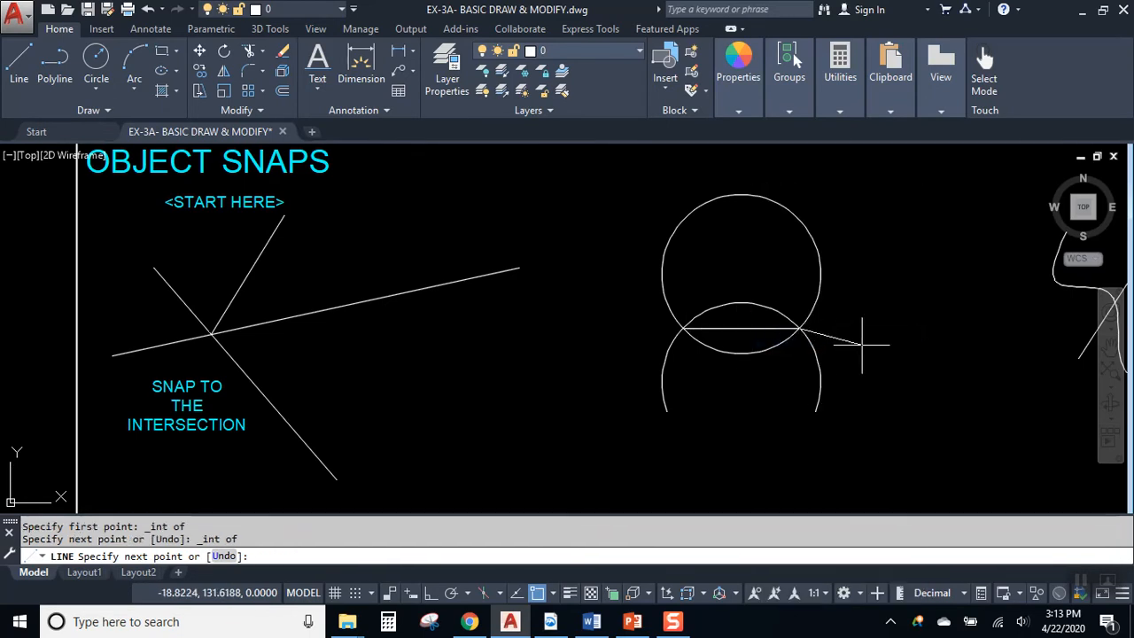
- End the line command and enable Intersection as a running object snap alongside Endpoint and Midpoint
{"action": "key", "text": "Escape"}
{"action": "scroll", "coordinate": [815, 333], "scroll_direction": "down", "scroll_amount": 2}
{"action": "middle_click_drag", "start_coordinate": [808, 335], "coordinate": [634, 328]}
{"action": "scroll", "coordinate": [722, 320], "scroll_direction": "up", "scroll_amount": 2}
{"action": "mouse_move", "coordinate": [722, 320]}
{"action": "middle_mouse_down"}
{"action": "mouse_move", "coordinate": [639, 264]}
{"action": "mouse_move", "coordinate": [606, 262]}
{"action": "middle_mouse_up"}
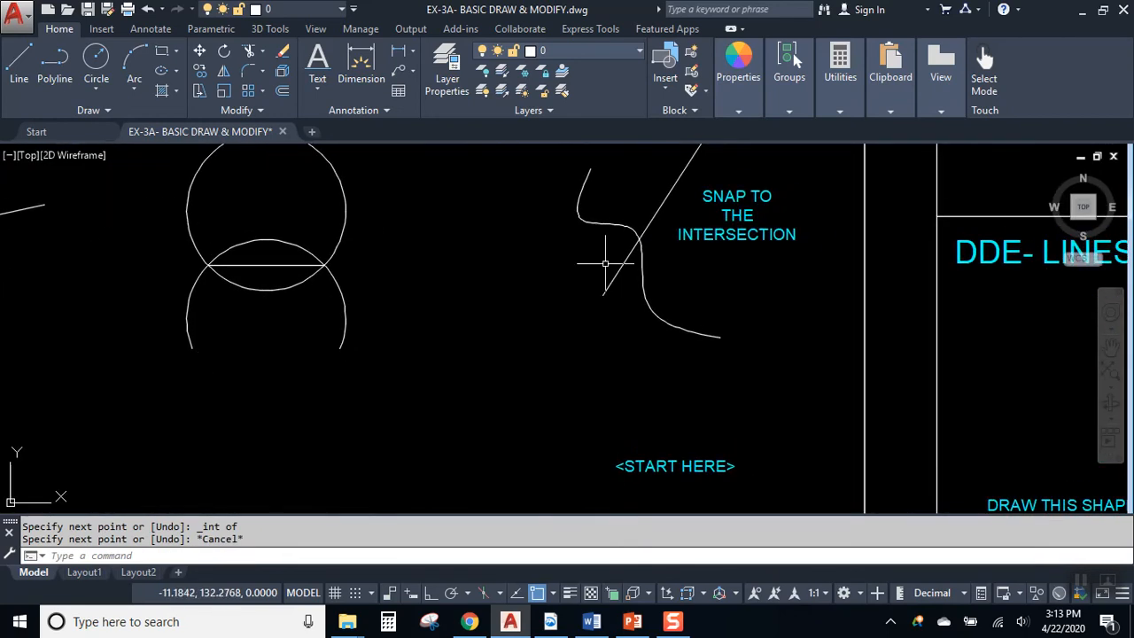
{"action": "left_click", "coordinate": [554, 593]}
{"action": "left_click", "coordinate": [444, 407]}
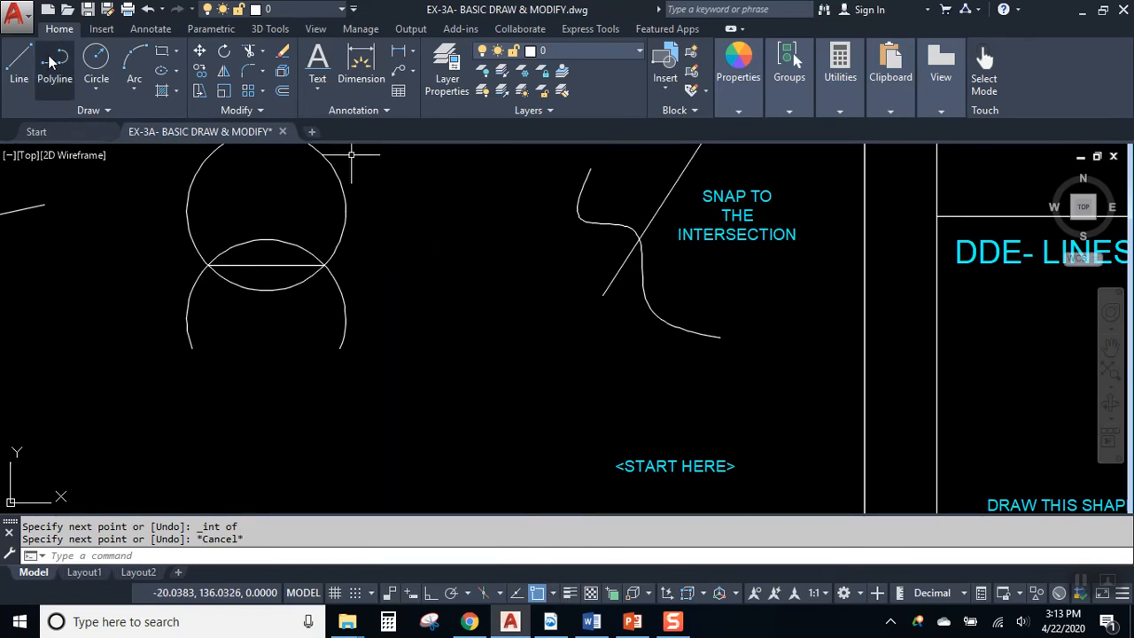
- Draw a line from above START HERE to the crossing of the curve and the slanted line, using the running Intersection snap
{"action": "left_click", "coordinate": [18, 62]}
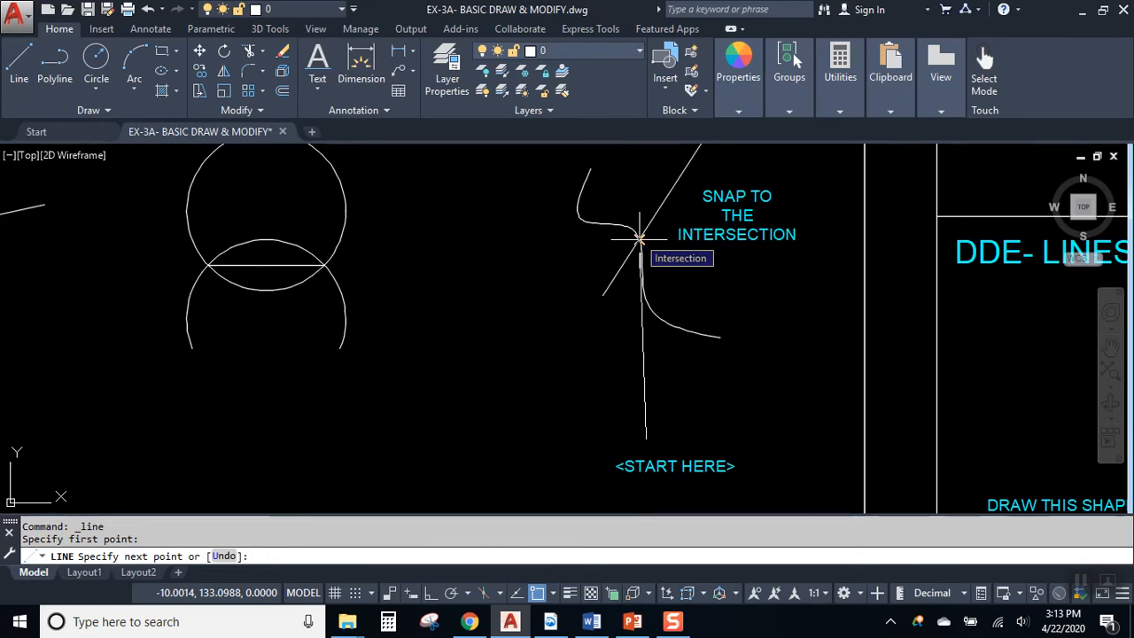
{"action": "left_click", "coordinate": [640, 237]}
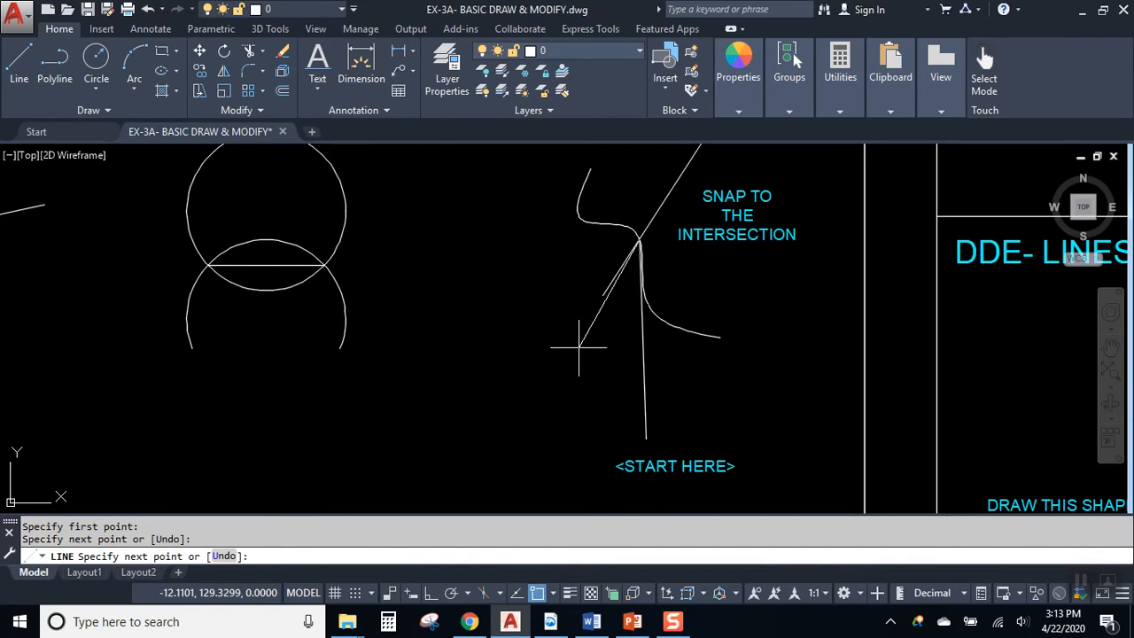
{"action": "key", "text": "Return"}
- Draw a slanted practice line that cuts across the upper circle of the two overlapping figures
{"action": "middle_click_drag", "start_coordinate": [392, 316], "coordinate": [486, 467]}
{"action": "key", "text": "Return"}
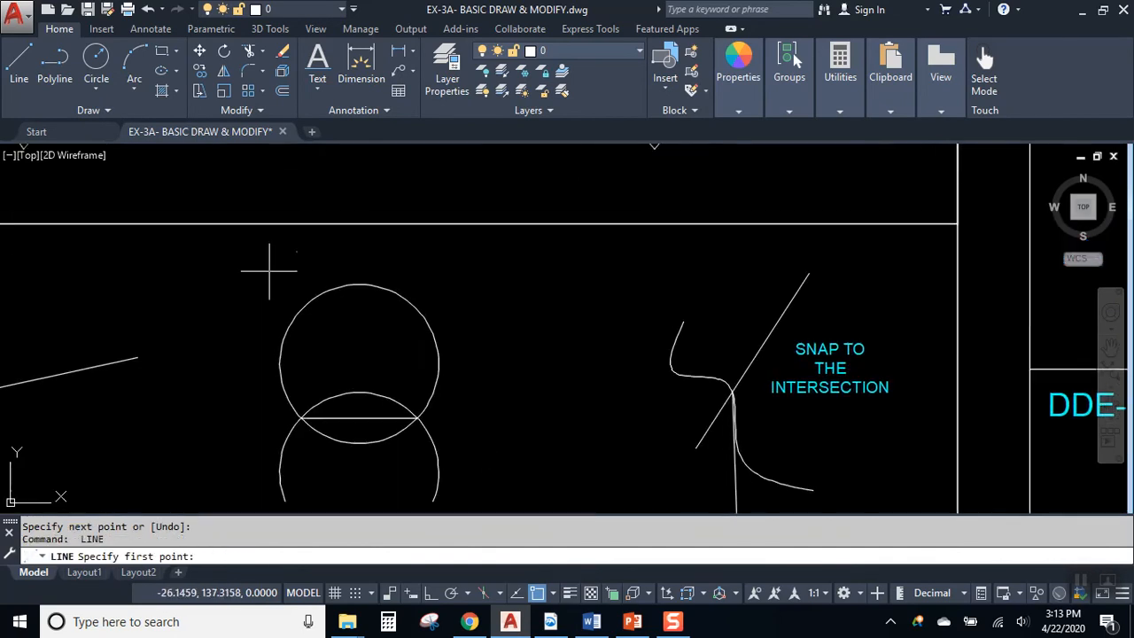
{"action": "left_click", "coordinate": [262, 266]}
{"action": "left_click", "coordinate": [513, 379]}
{"action": "key", "text": "Return"}
{"action": "middle_click_drag", "start_coordinate": [309, 411], "coordinate": [468, 356]}
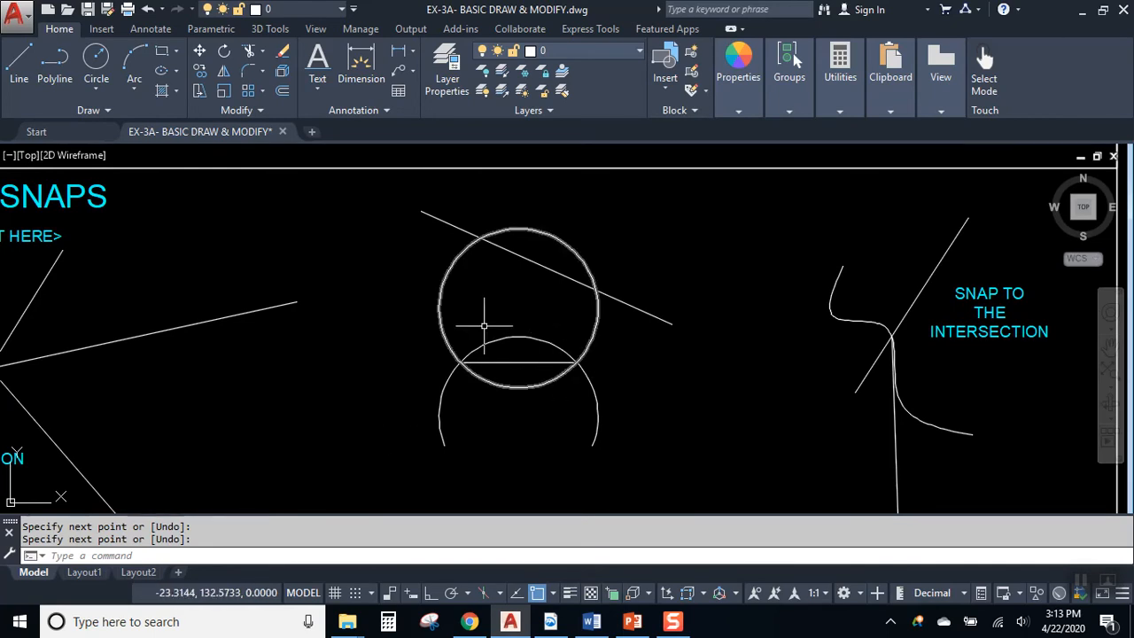
- Draw a line from outside the upper circle to the right-hand intersection of the circle and the slanted practice line
{"action": "scroll", "coordinate": [322, 342], "scroll_direction": "down", "scroll_amount": 4}
{"action": "scroll", "coordinate": [336, 341], "scroll_direction": "up", "scroll_amount": 2}
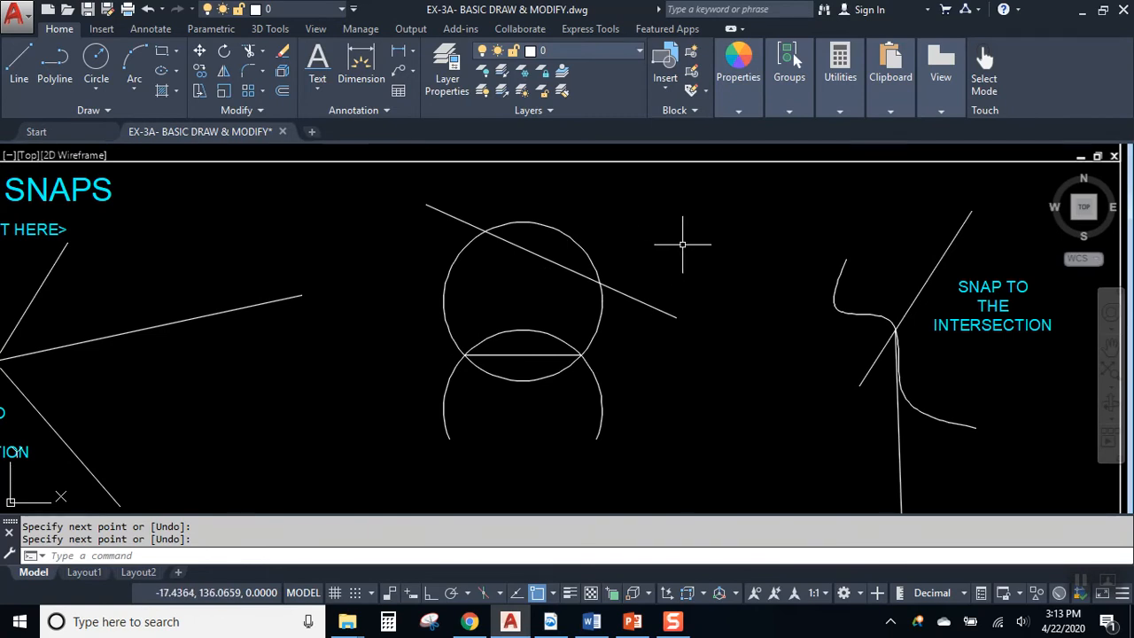
{"action": "left_click", "coordinate": [724, 217]}
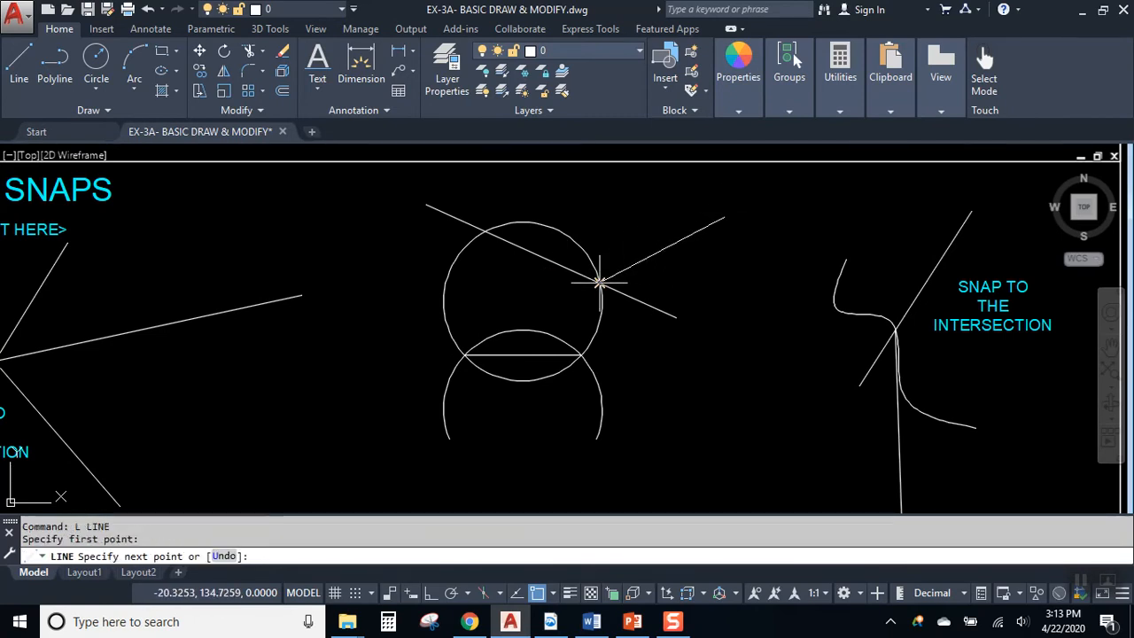
{"action": "left_click", "coordinate": [600, 282]}
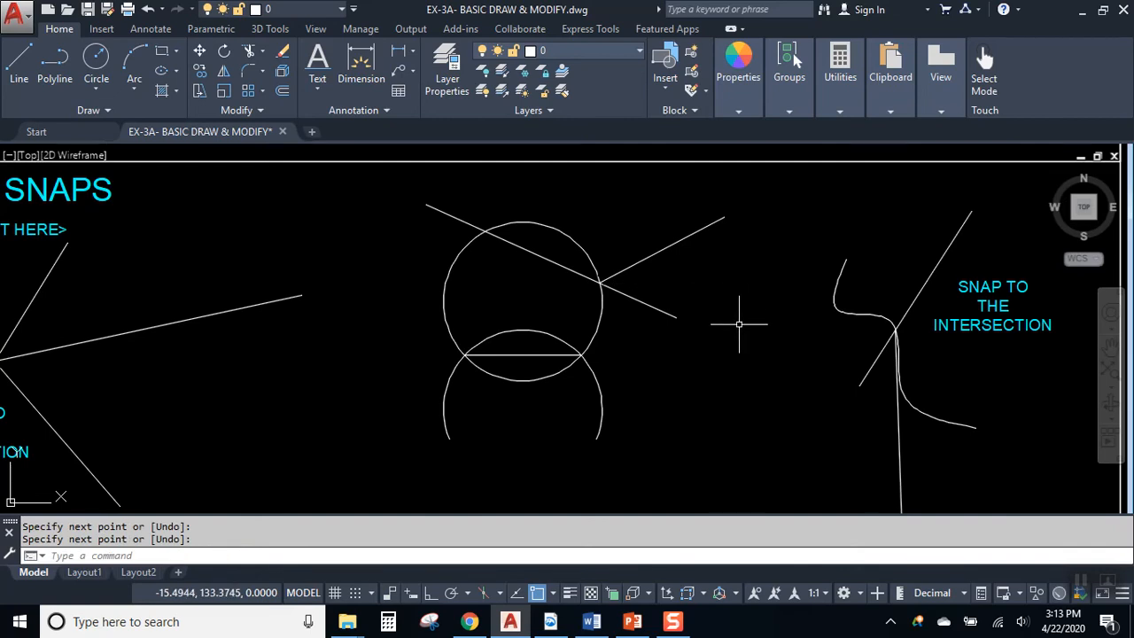
- Locate the object snap exercise with the three small circles whose center points must be connected
{"action": "scroll", "coordinate": [739, 322], "scroll_direction": "down", "scroll_amount": 1}
{"action": "middle_click_drag", "start_coordinate": [574, 392], "coordinate": [563, 298]}
{"action": "scroll", "coordinate": [563, 314], "scroll_direction": "down", "scroll_amount": 1}
{"action": "mouse_move", "coordinate": [601, 420]}
{"action": "middle_mouse_down"}
{"action": "mouse_move", "coordinate": [580, 310]}
{"action": "mouse_move", "coordinate": [525, 305]}
{"action": "mouse_move", "coordinate": [590, 236]}
{"action": "mouse_move", "coordinate": [569, 502]}
{"action": "middle_mouse_up"}
{"action": "mouse_move", "coordinate": [597, 303]}
{"action": "middle_mouse_down"}
{"action": "mouse_move", "coordinate": [579, 372]}
{"action": "mouse_move", "coordinate": [523, 465]}
{"action": "middle_mouse_up"}
{"action": "scroll", "coordinate": [529, 453], "scroll_direction": "up", "scroll_amount": 1}
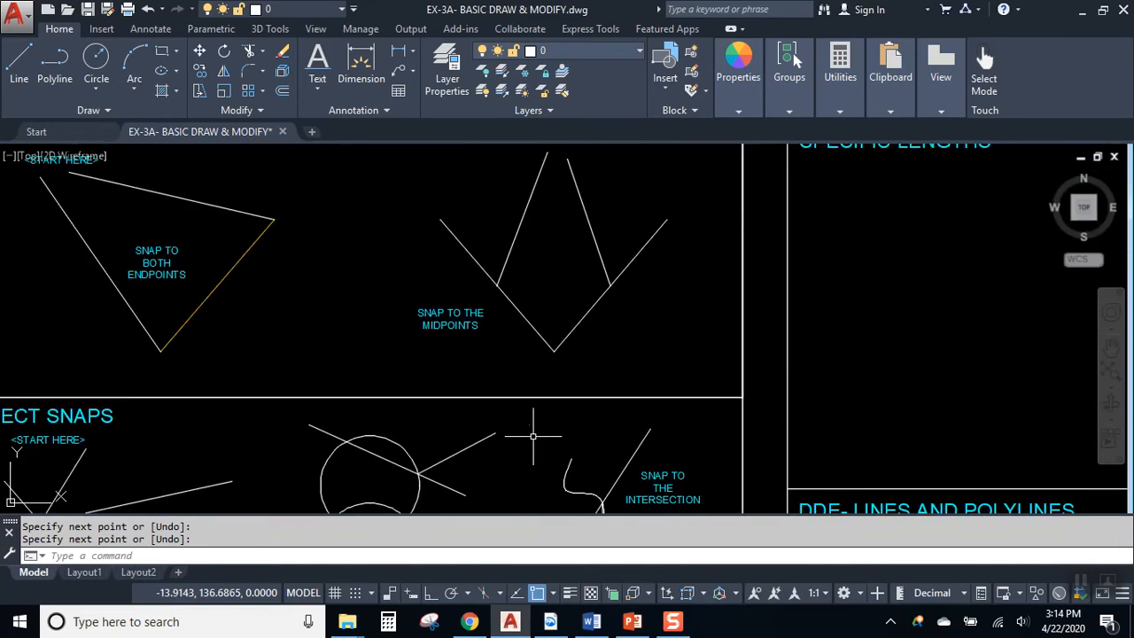
{"action": "scroll", "coordinate": [560, 379], "scroll_direction": "down", "scroll_amount": 6}
{"action": "scroll", "coordinate": [612, 263], "scroll_direction": "up", "scroll_amount": 3}
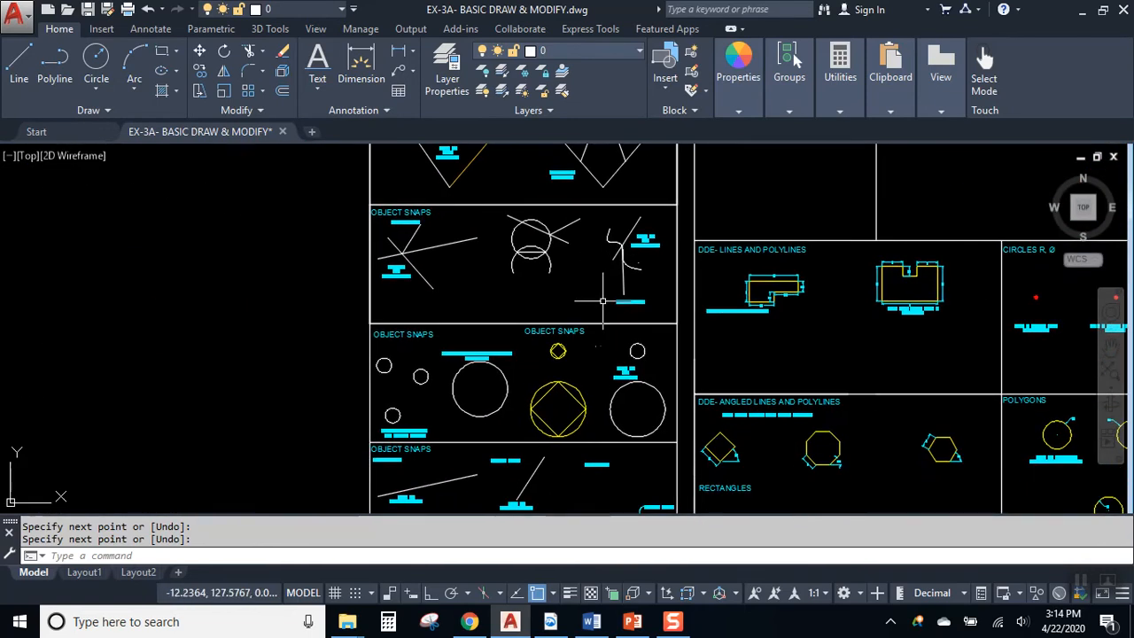
{"action": "middle_click_drag", "start_coordinate": [594, 409], "coordinate": [609, 248]}
{"action": "middle_click_drag", "start_coordinate": [590, 337], "coordinate": [577, 377]}
{"action": "scroll", "coordinate": [452, 213], "scroll_direction": "up", "scroll_amount": 5}
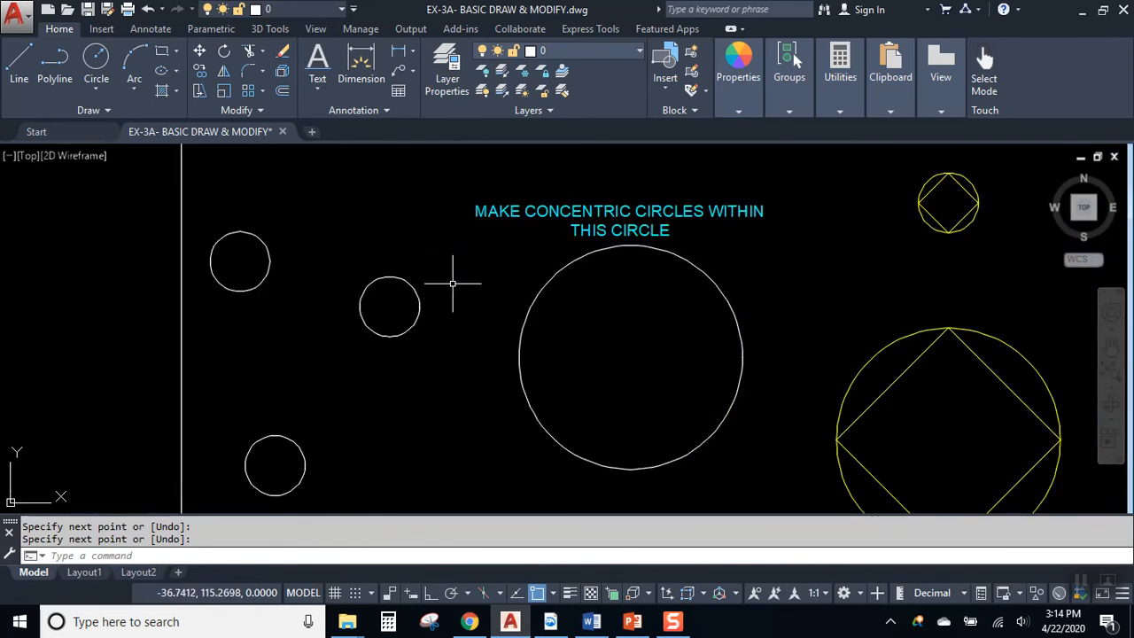
{"action": "middle_click_drag", "start_coordinate": [440, 271], "coordinate": [384, 222]}
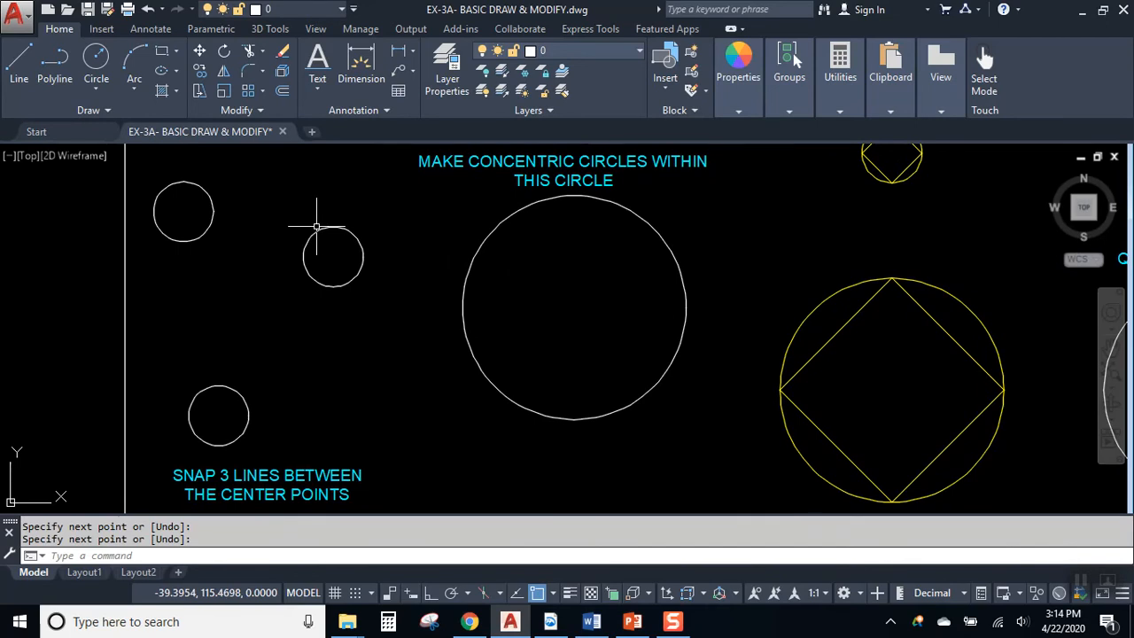
- Select the three small circles to examine their center grips, and inspect the upper-left circle's grips up close
{"action": "key", "text": "Return"}
{"action": "left_click", "coordinate": [204, 189]}
{"action": "left_click", "coordinate": [350, 229]}
{"action": "left_click", "coordinate": [221, 387]}
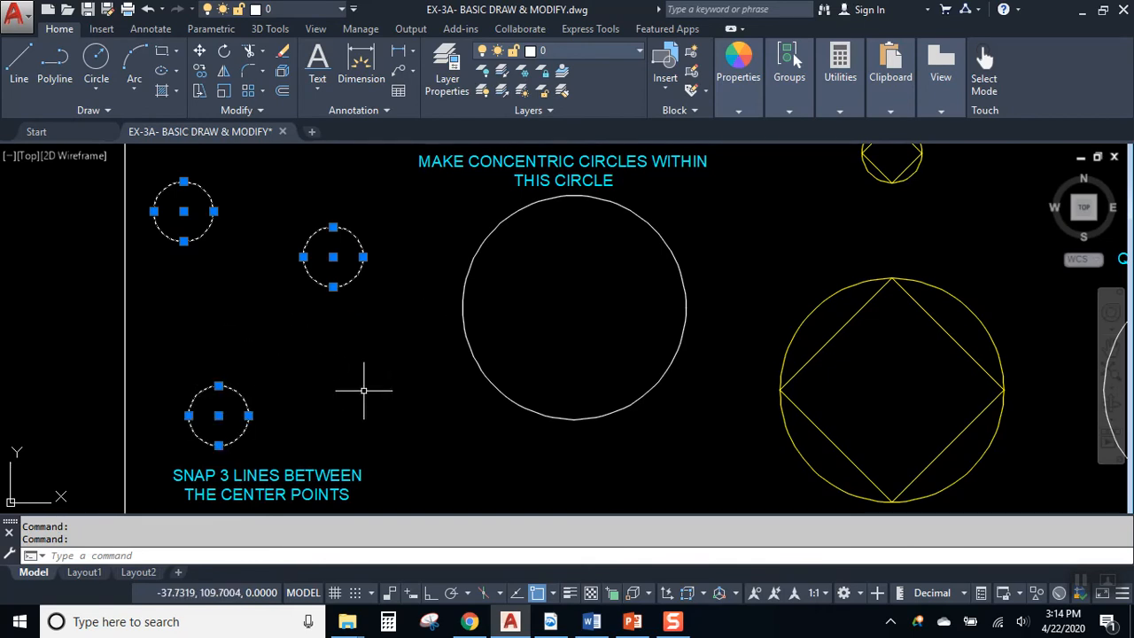
{"action": "key", "text": "Escape"}
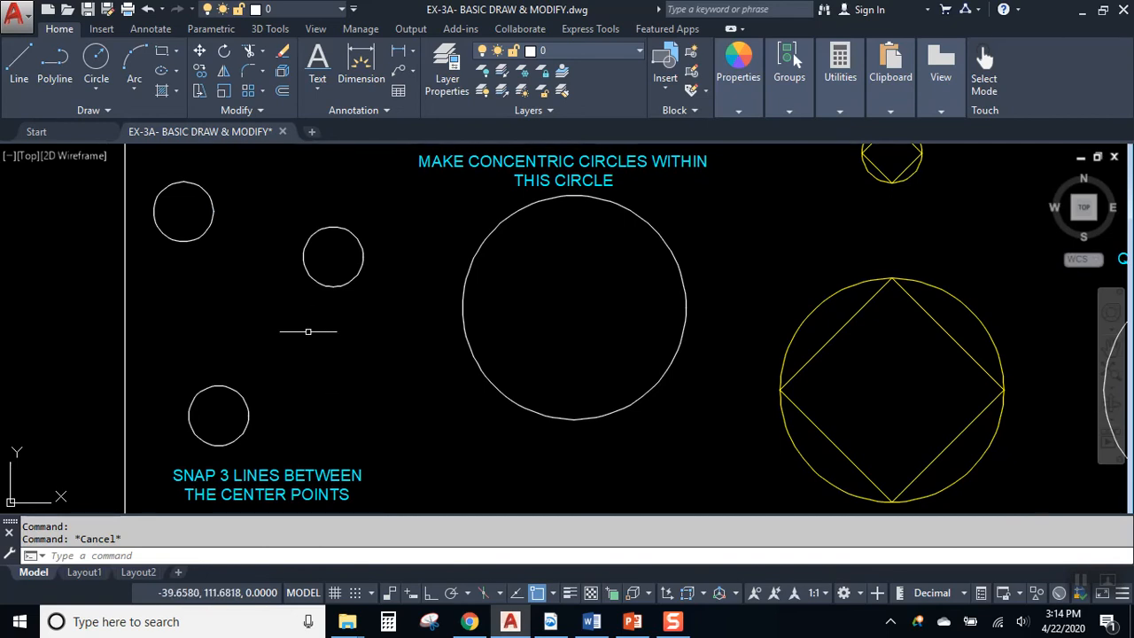
{"action": "left_click", "coordinate": [206, 191]}
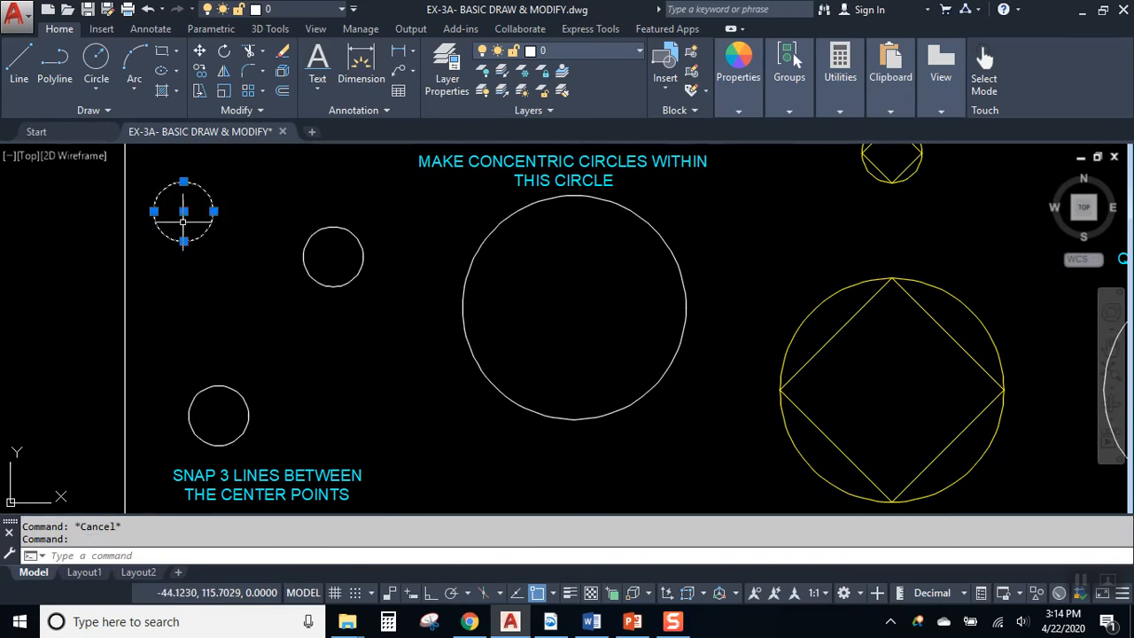
{"action": "scroll", "coordinate": [157, 184], "scroll_direction": "up", "scroll_amount": 3}
{"action": "middle_click_drag", "start_coordinate": [216, 226], "coordinate": [201, 284]}
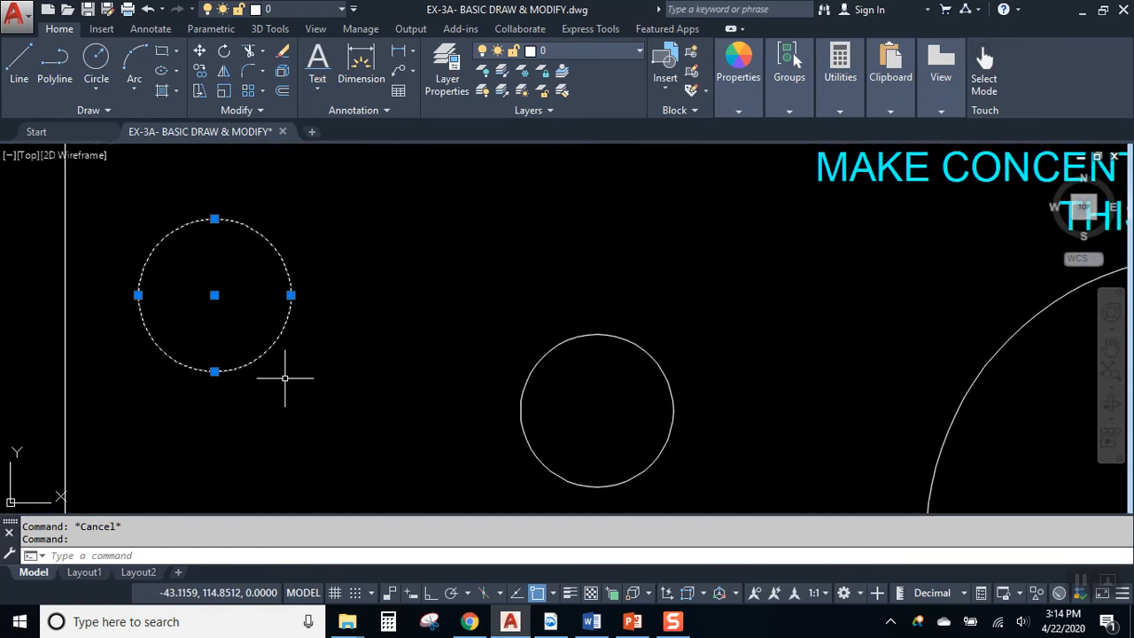
- Draw a line from the upper-left small circle's center to the neighbouring small circle's center, using the CEN snap override for both points
{"action": "left_click", "coordinate": [24, 60]}
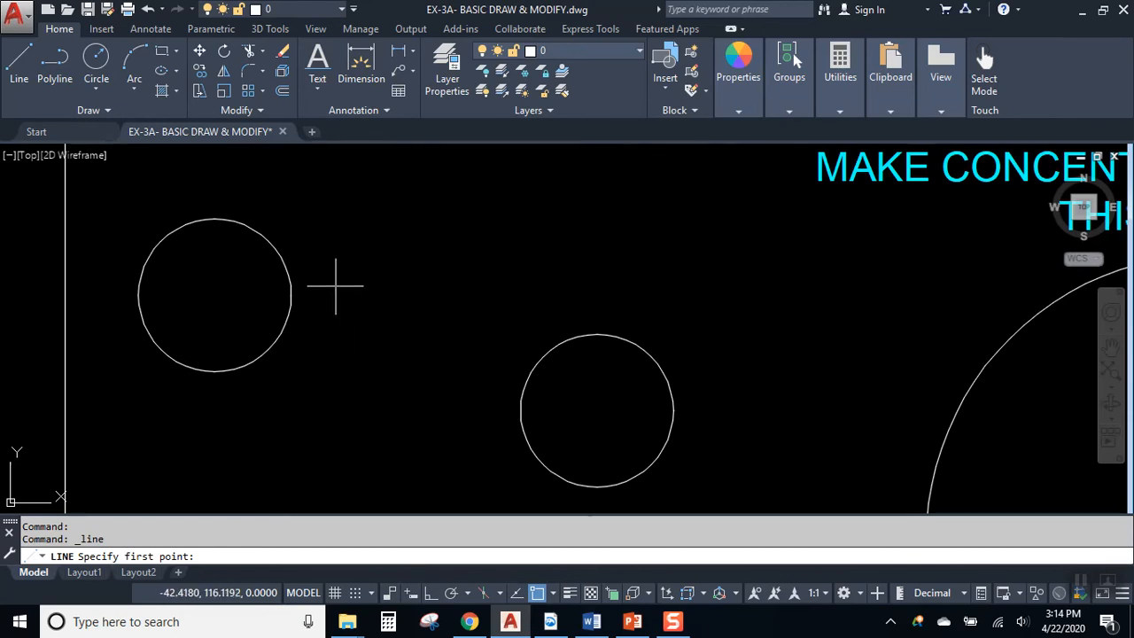
{"action": "type", "text": "CEN"}
{"action": "key", "text": "Return"}
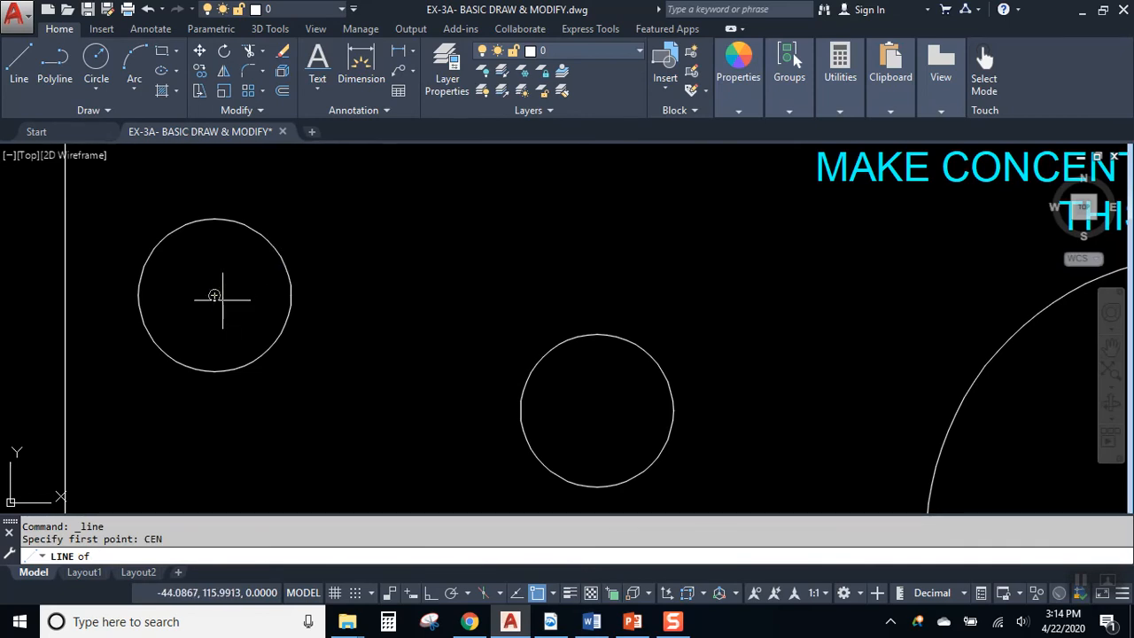
{"action": "left_click", "coordinate": [214, 294]}
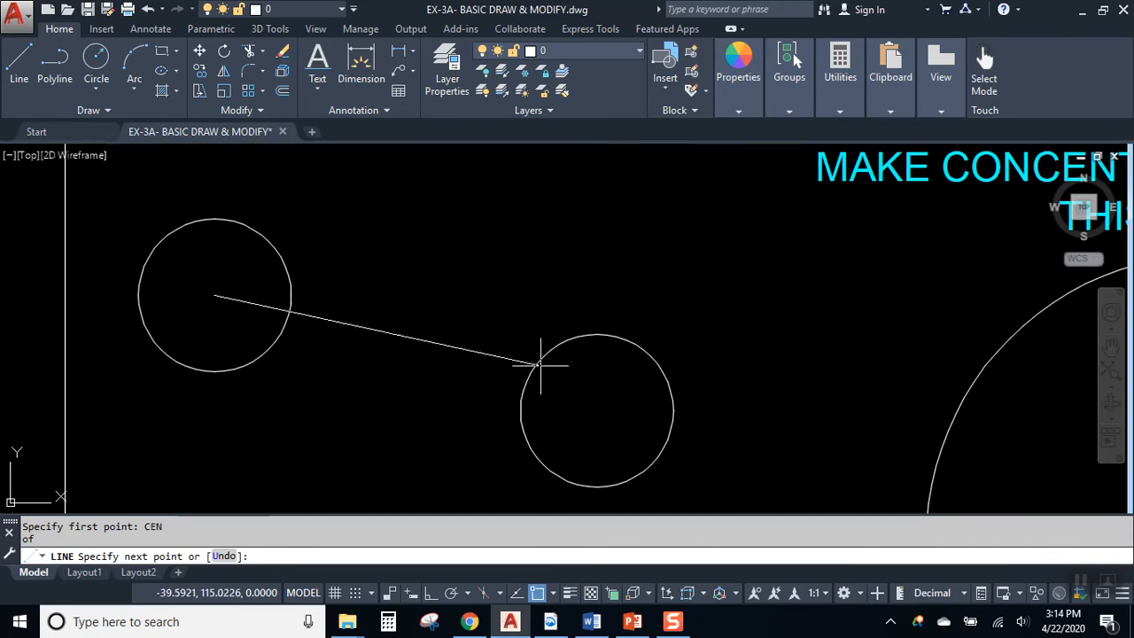
{"action": "type", "text": "CEN"}
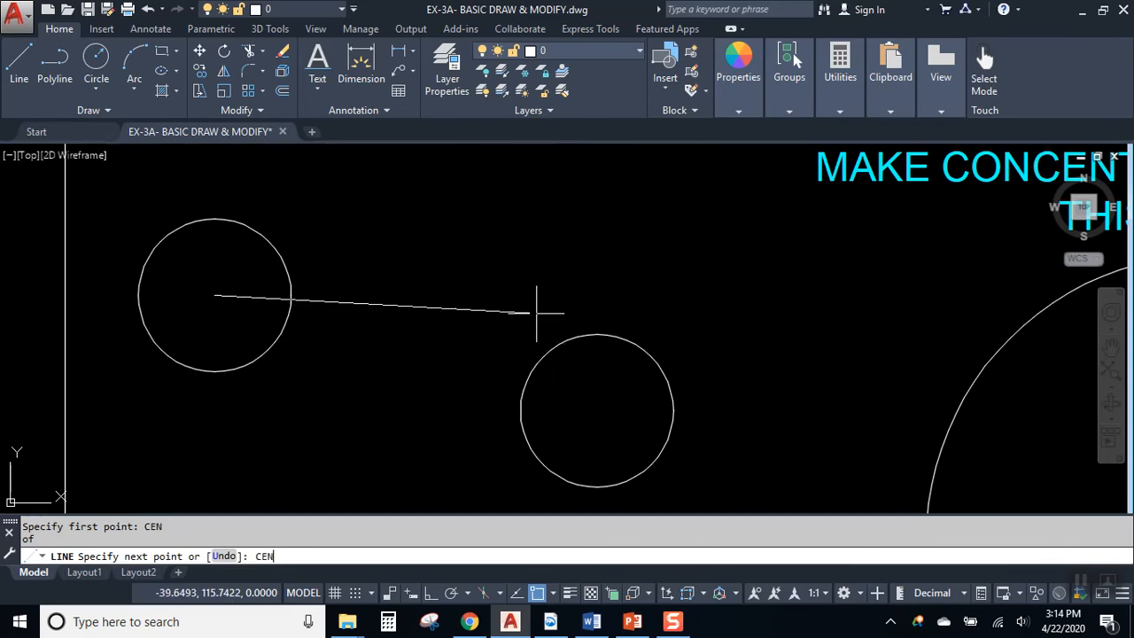
{"action": "key", "text": "Return"}
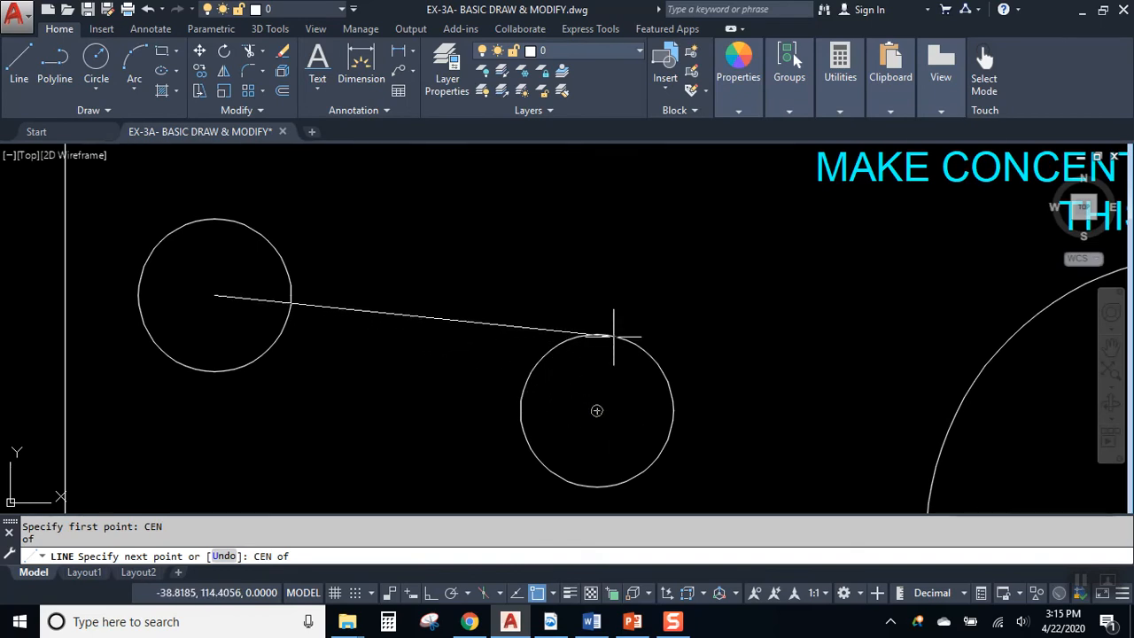
{"action": "left_click", "coordinate": [597, 407]}
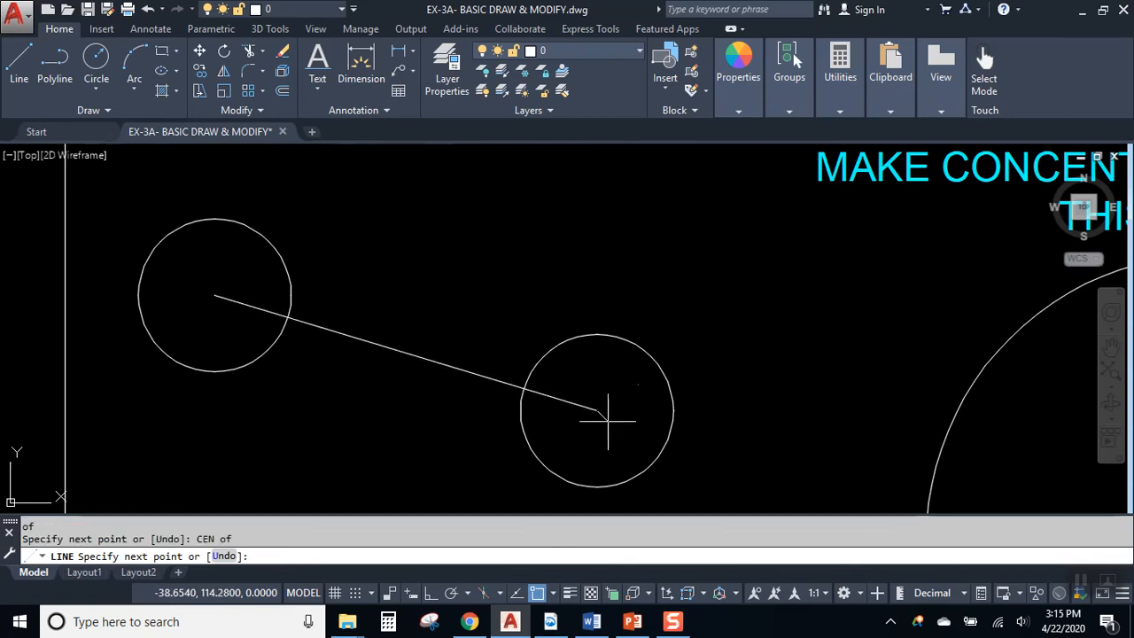
- Continue the line to the lower small circle's center with a one-time Center snap, and end the command
{"action": "scroll", "coordinate": [596, 411], "scroll_direction": "down", "scroll_amount": 4}
{"action": "middle_click_drag", "start_coordinate": [596, 419], "coordinate": [589, 242]}
{"action": "scroll", "coordinate": [545, 324], "scroll_direction": "up", "scroll_amount": 2}
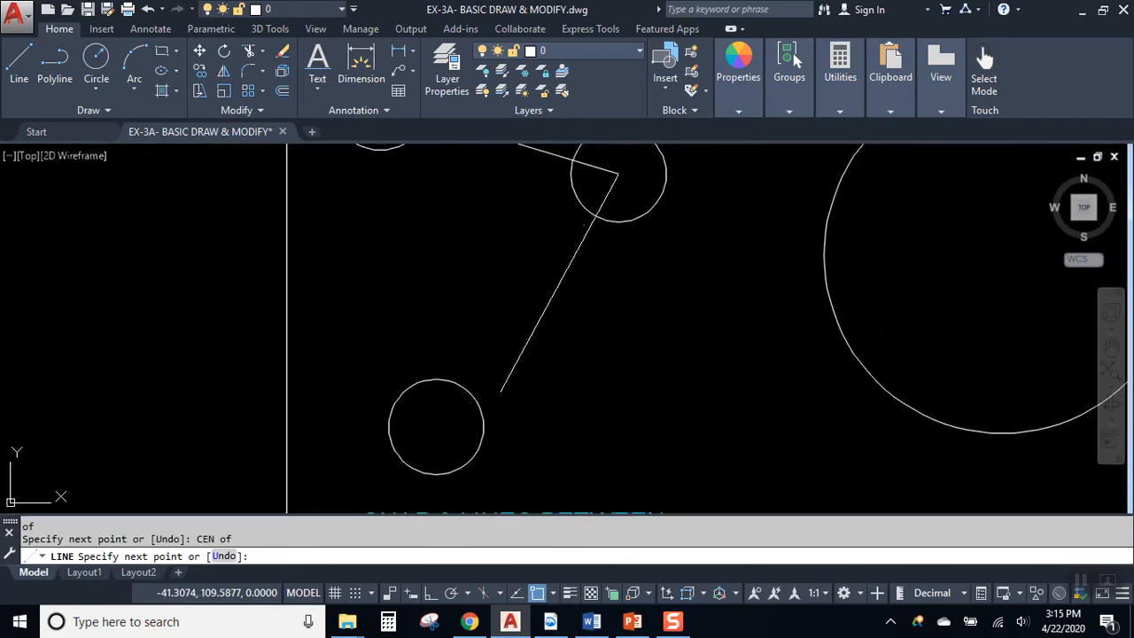
{"action": "right_click", "coordinate": [491, 324], "text": "shift"}
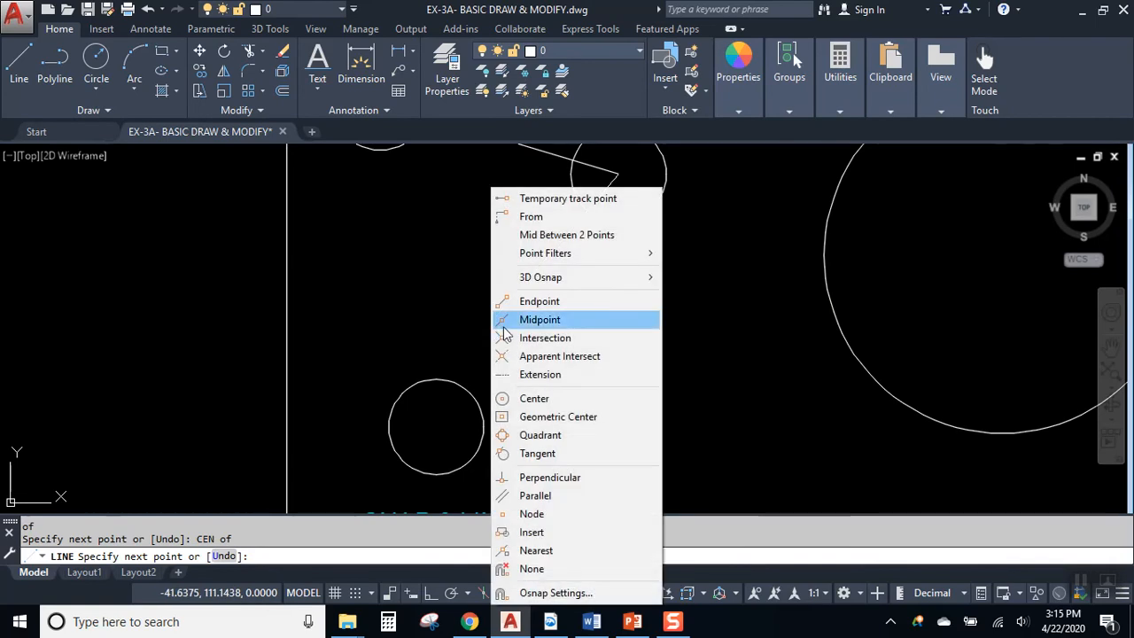
{"action": "left_click", "coordinate": [534, 398]}
{"action": "left_click", "coordinate": [461, 389]}
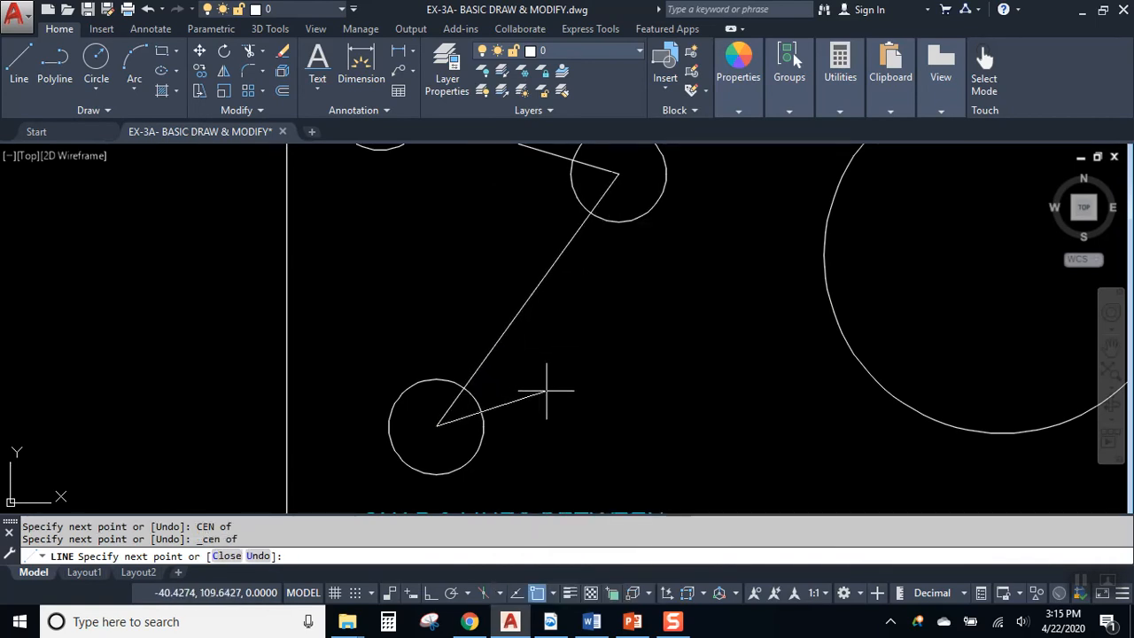
{"action": "key", "text": "Escape"}
{"action": "middle_click_drag", "start_coordinate": [575, 343], "coordinate": [547, 428]}
{"action": "scroll", "coordinate": [529, 345], "scroll_direction": "down", "scroll_amount": 1}
{"action": "middle_click_drag", "start_coordinate": [529, 361], "coordinate": [481, 328]}
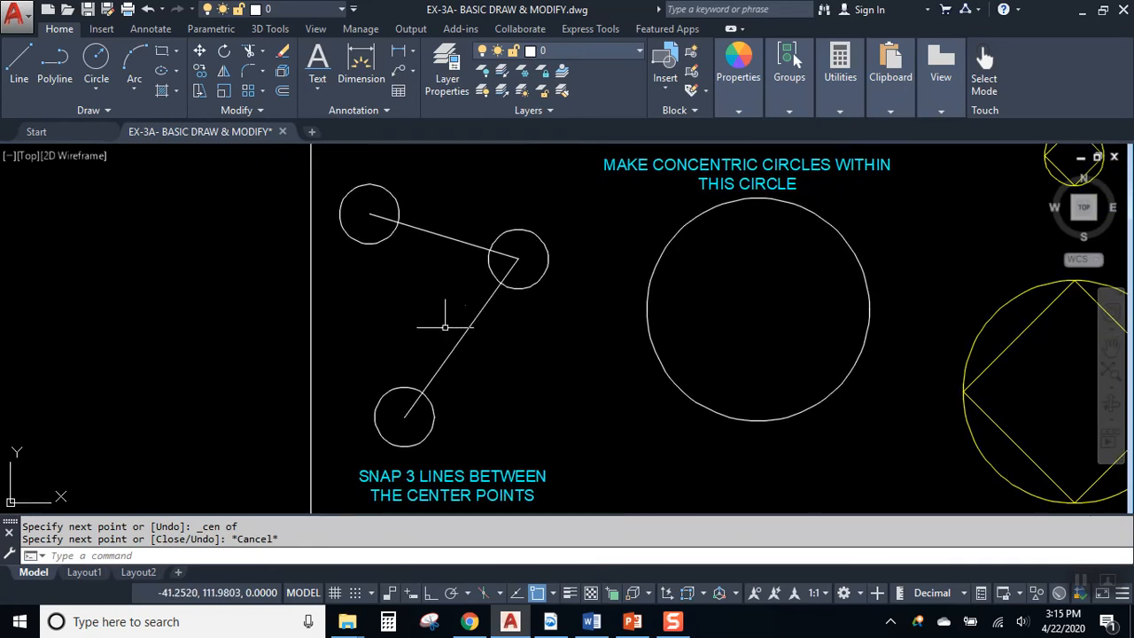
- Draw a practice circle outside the exercise frame to examine its grips, and erase it
{"action": "left_click", "coordinate": [390, 191]}
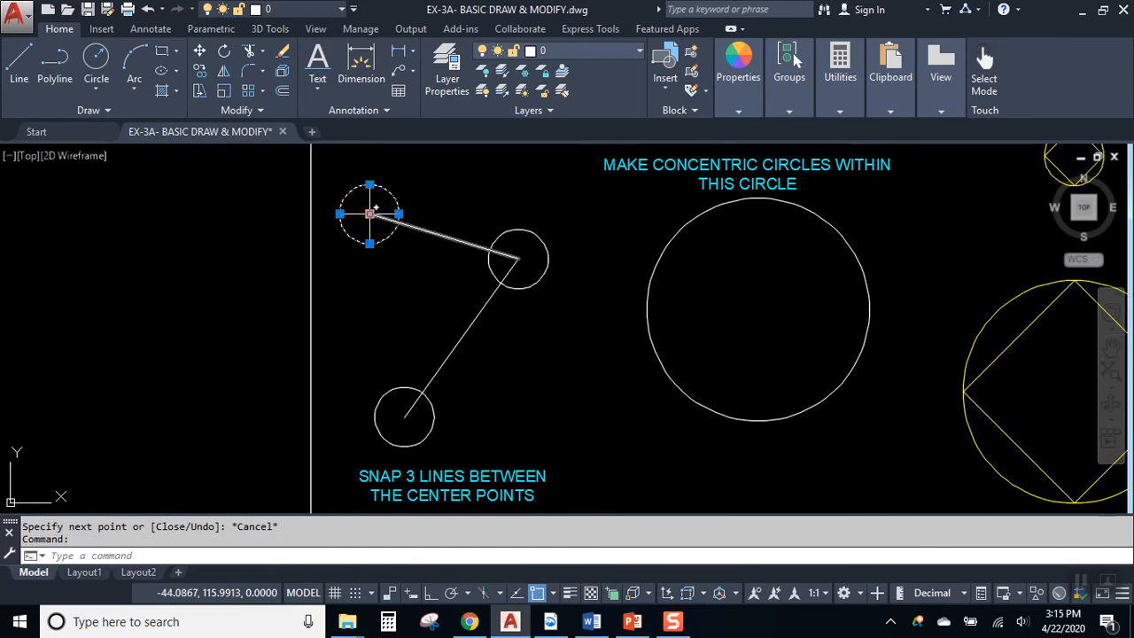
{"action": "left_click", "coordinate": [96, 60]}
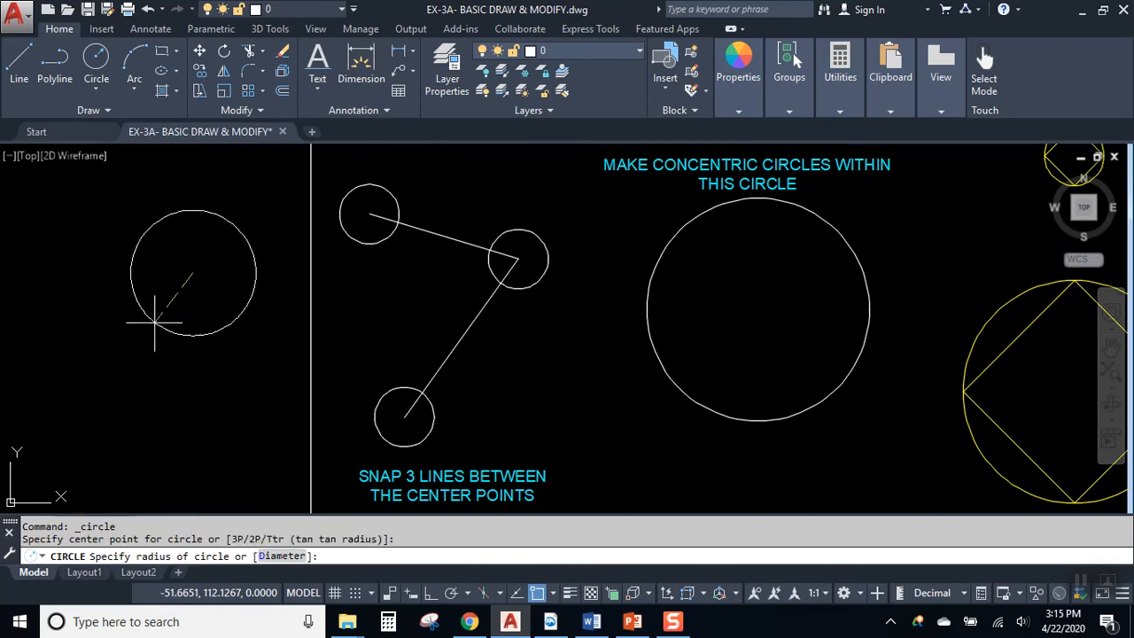
{"action": "left_click", "coordinate": [151, 248]}
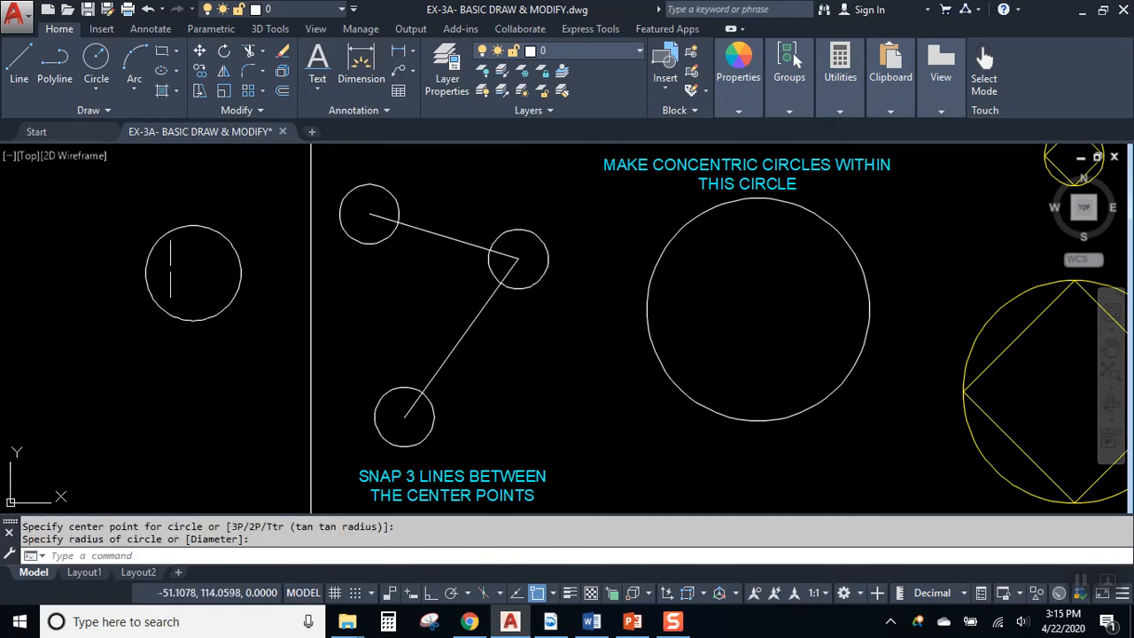
{"action": "left_click", "coordinate": [193, 227]}
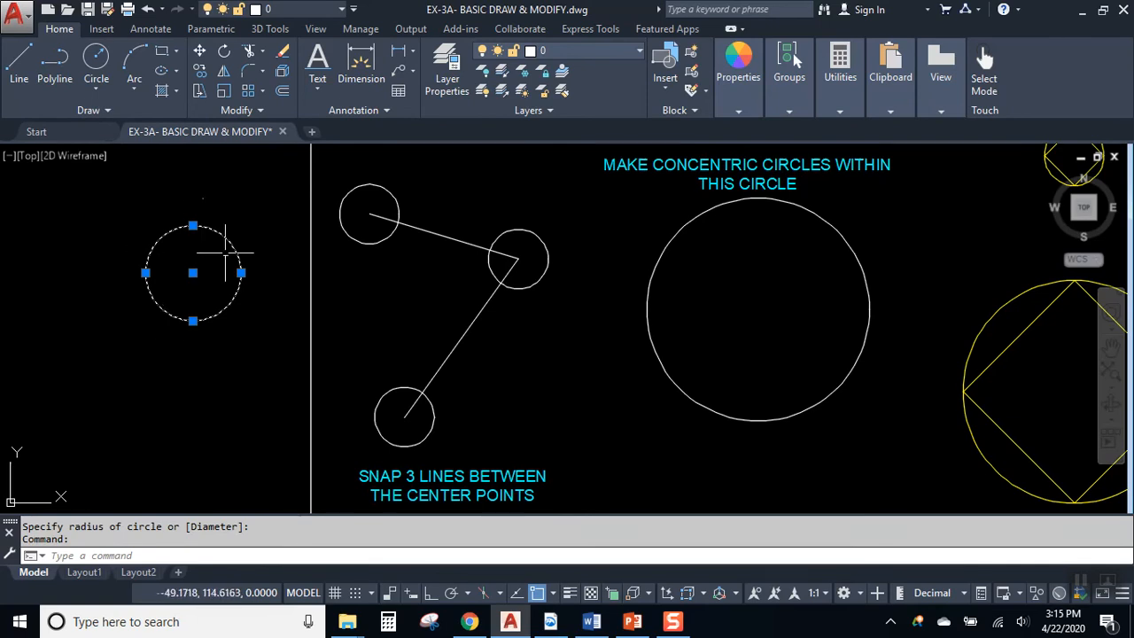
{"action": "scroll", "coordinate": [151, 253], "scroll_direction": "up", "scroll_amount": 4}
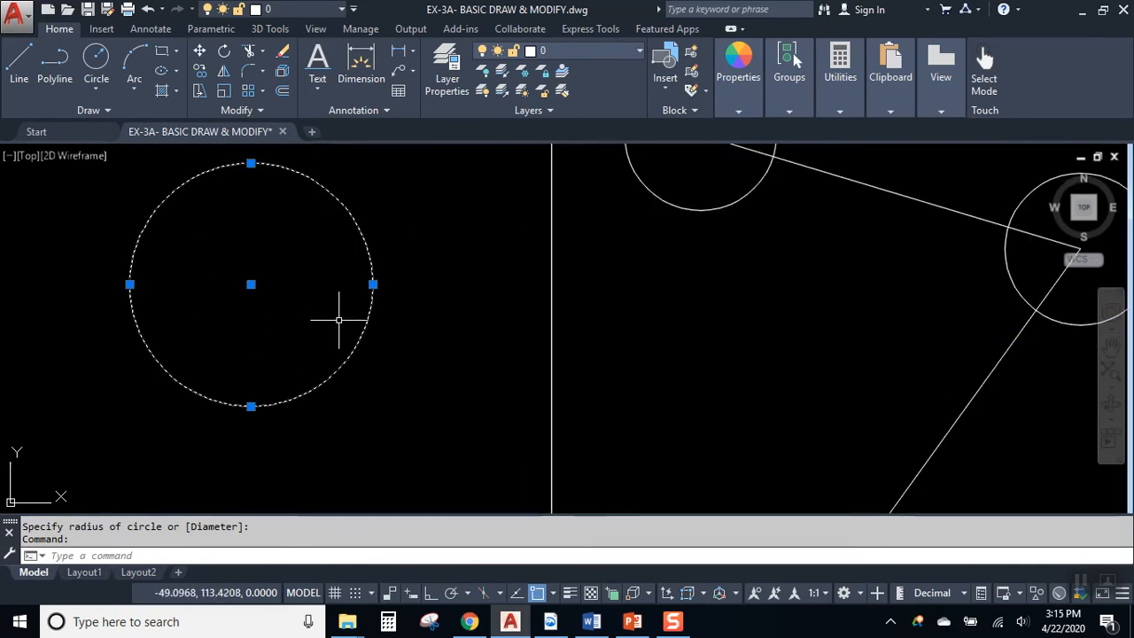
{"action": "key", "text": "Delete"}
{"action": "scroll", "coordinate": [310, 355], "scroll_direction": "down", "scroll_amount": 3}
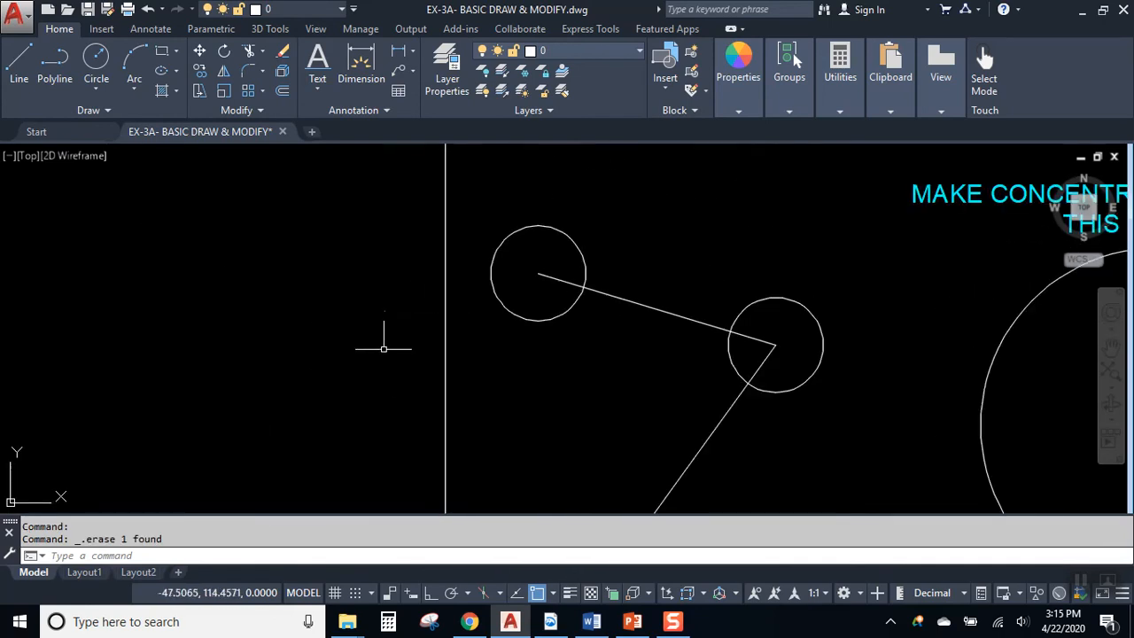
- Add Center to the running object snaps alongside Endpoint, Midpoint and Intersection
{"action": "middle_click_drag", "start_coordinate": [557, 353], "coordinate": [418, 298]}
{"action": "scroll", "coordinate": [479, 322], "scroll_direction": "down", "scroll_amount": 2}
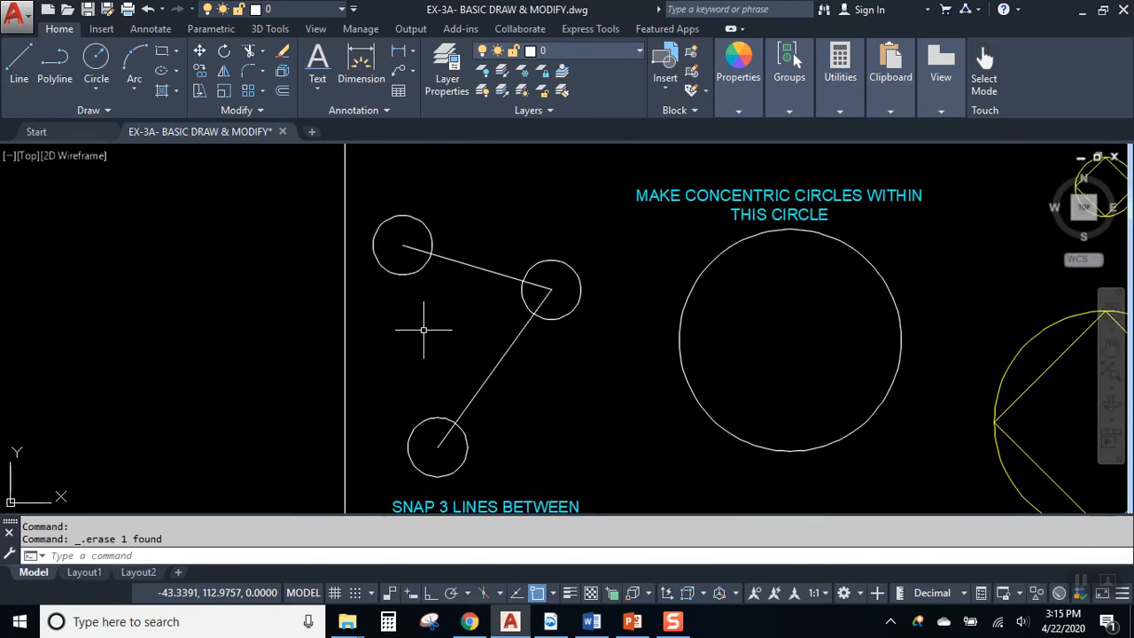
{"action": "left_click", "coordinate": [554, 593]}
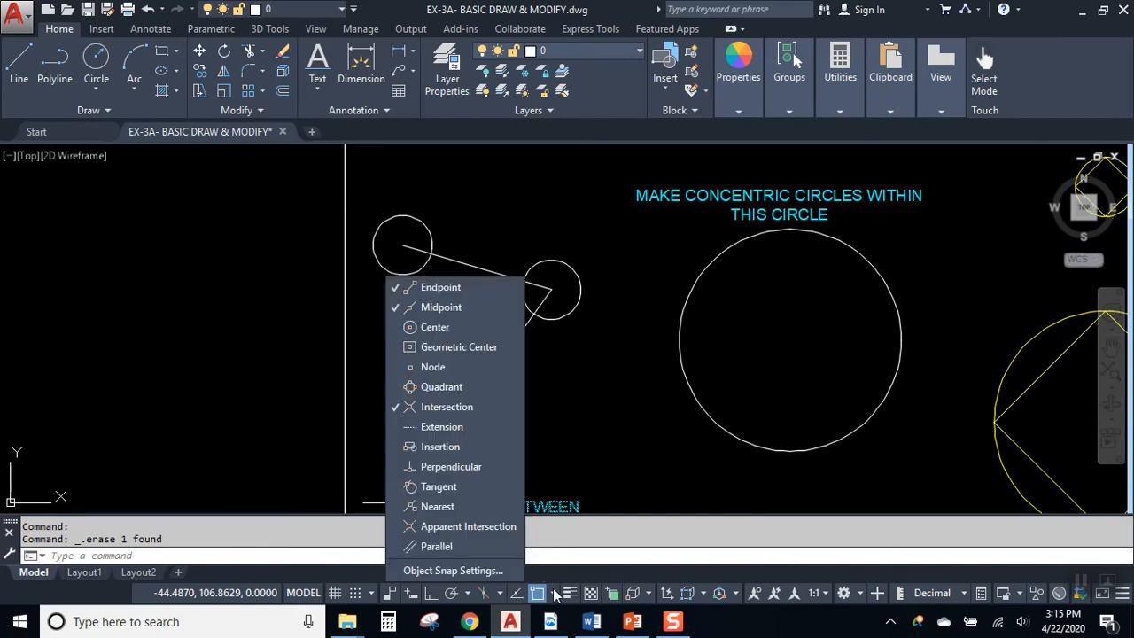
{"action": "left_click", "coordinate": [430, 327]}
- Draw the third line between the centers of the upper-left and lower small circles, closing the triangle, and end the command
{"action": "left_click", "coordinate": [19, 62]}
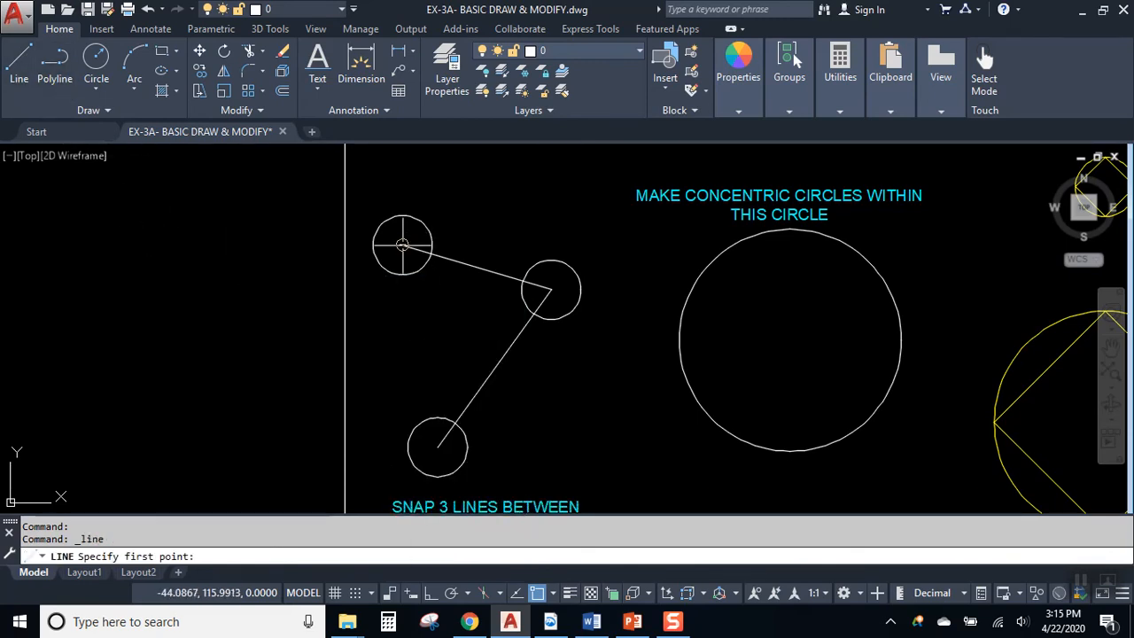
{"action": "left_click", "coordinate": [437, 446]}
{"action": "key", "text": "Return"}
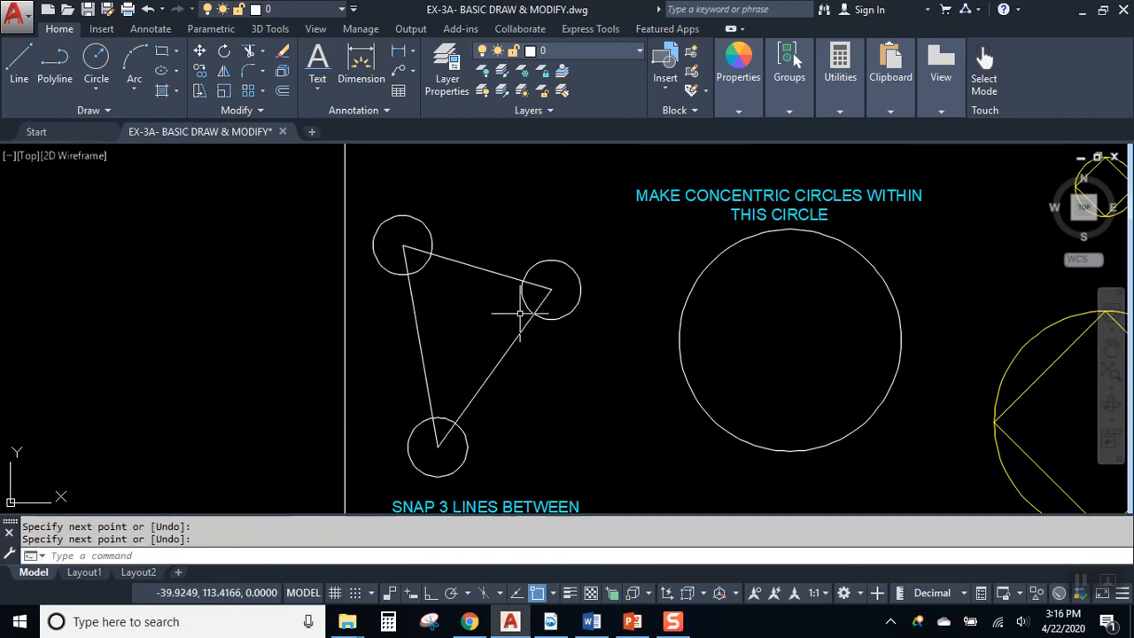
- Draw two circles from the large circle's center in the concentric circles exercise, with radii of about 0.52 and 1.15
{"action": "mouse_move", "coordinate": [577, 345]}
{"action": "middle_mouse_down"}
{"action": "mouse_move", "coordinate": [481, 316]}
{"action": "mouse_move", "coordinate": [435, 361]}
{"action": "mouse_move", "coordinate": [478, 313]}
{"action": "mouse_move", "coordinate": [435, 367]}
{"action": "middle_mouse_up"}
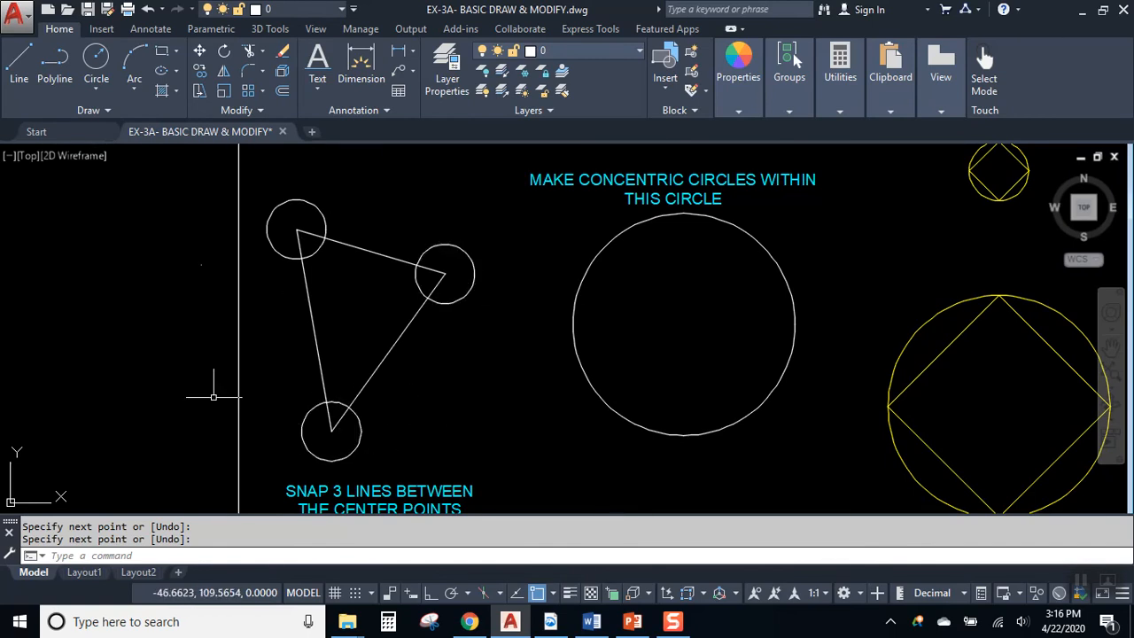
{"action": "left_click", "coordinate": [97, 57]}
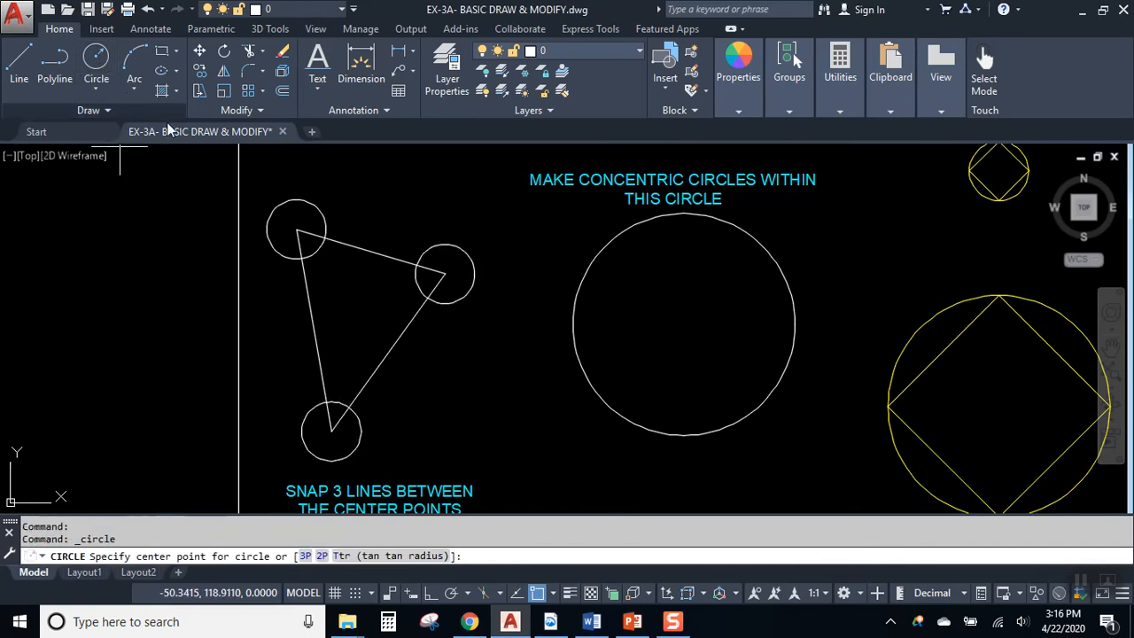
{"action": "scroll", "coordinate": [749, 286], "scroll_direction": "up", "scroll_amount": 2}
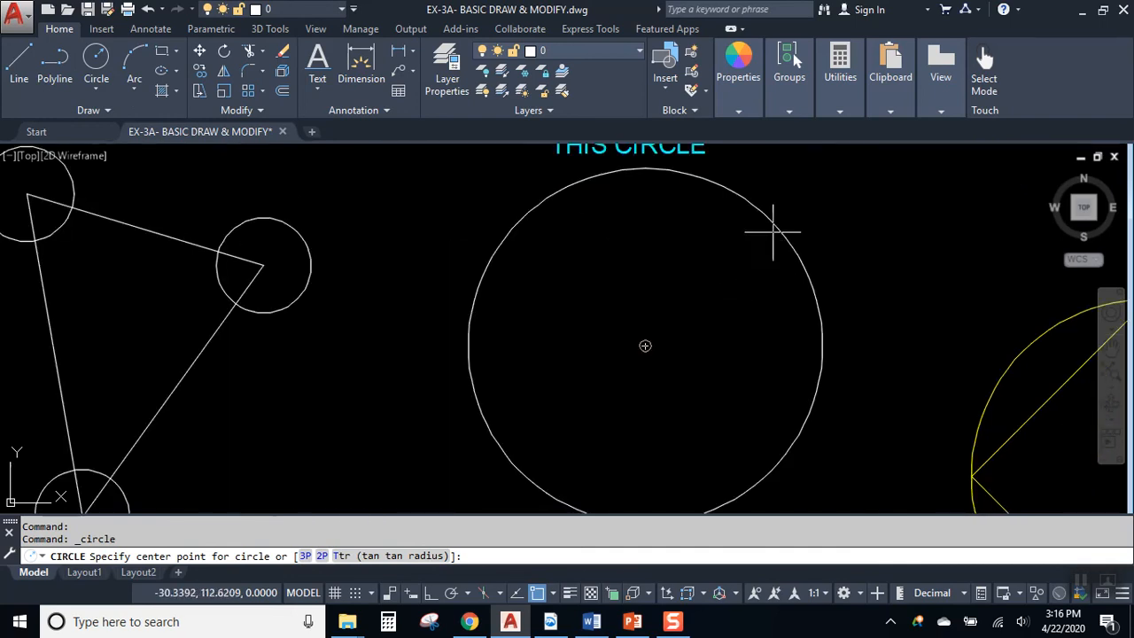
{"action": "left_click", "coordinate": [645, 345]}
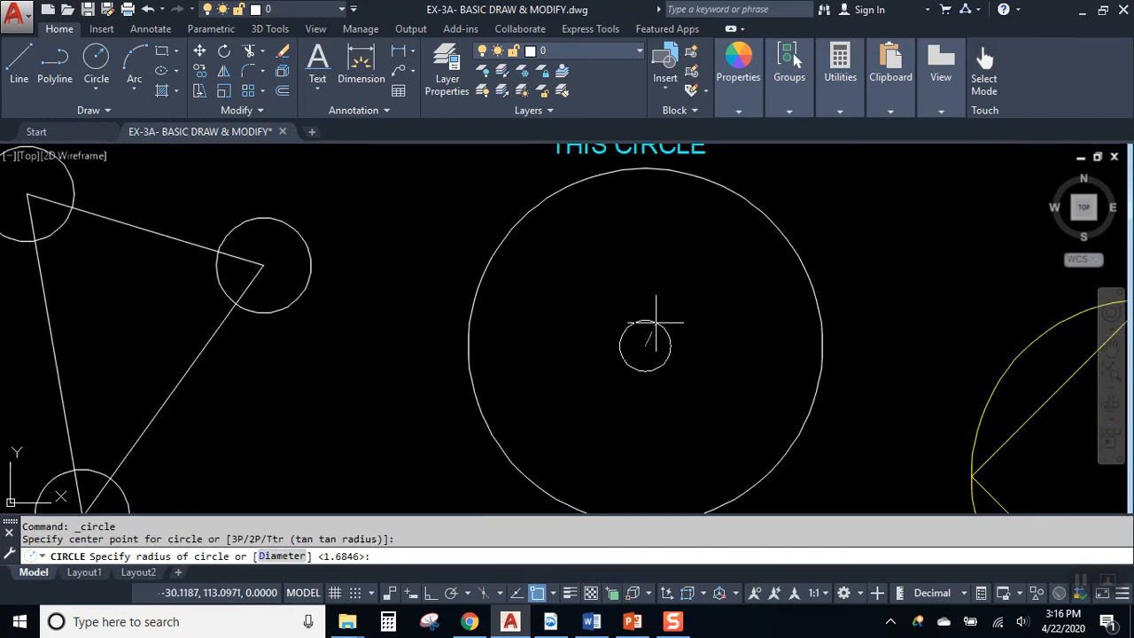
{"action": "left_click", "coordinate": [653, 322]}
{"action": "key", "text": "Return"}
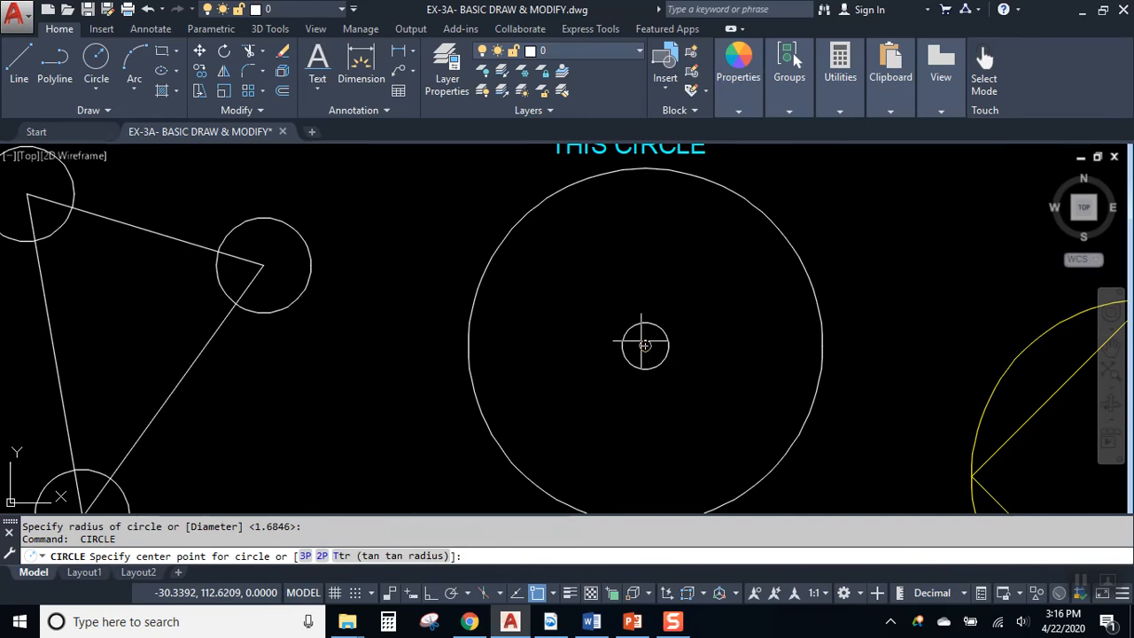
{"action": "left_click", "coordinate": [645, 345]}
{"action": "left_click", "coordinate": [647, 294]}
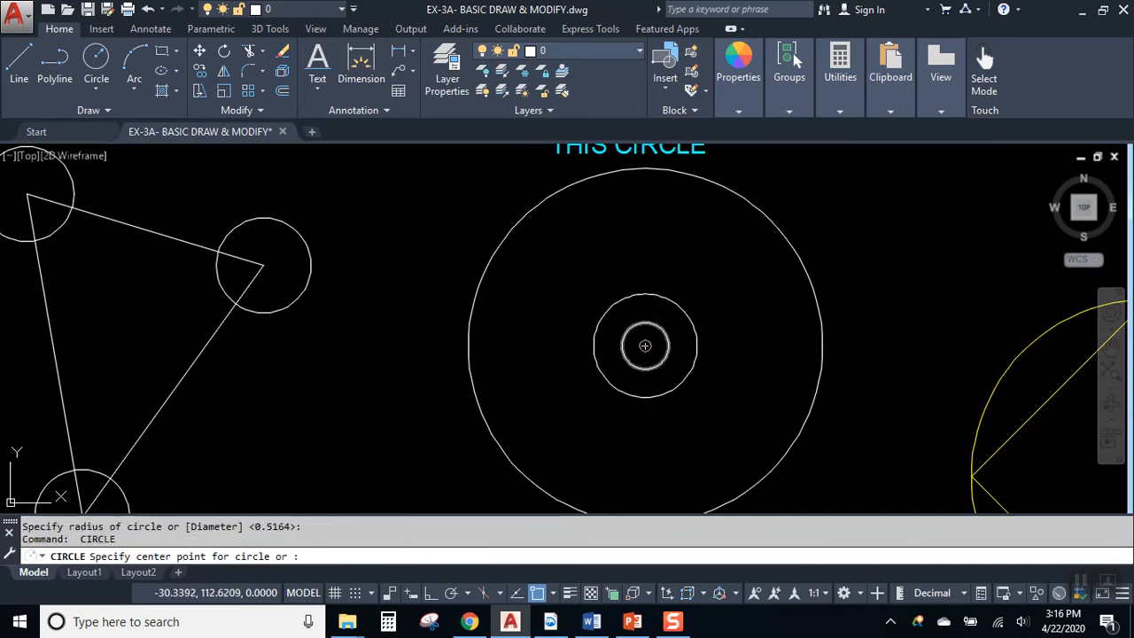
- Draw three larger circles from the same center inside the outer circle, the middle one about 2.67 in radius
{"action": "key", "text": "Return"}
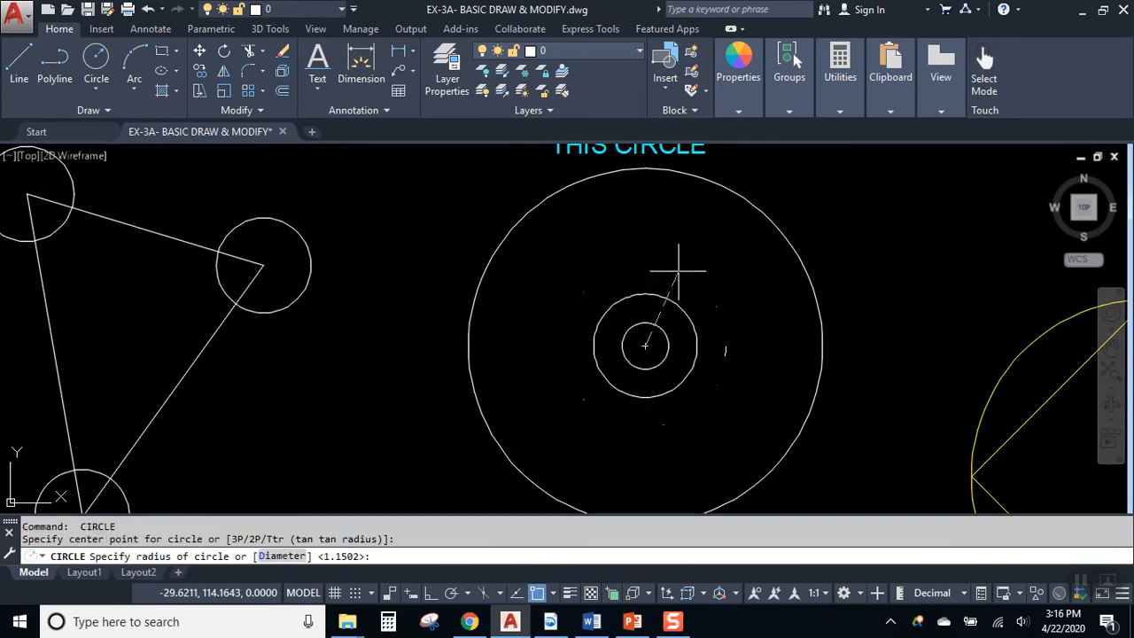
{"action": "left_click", "coordinate": [677, 268]}
{"action": "left_click", "coordinate": [645, 345]}
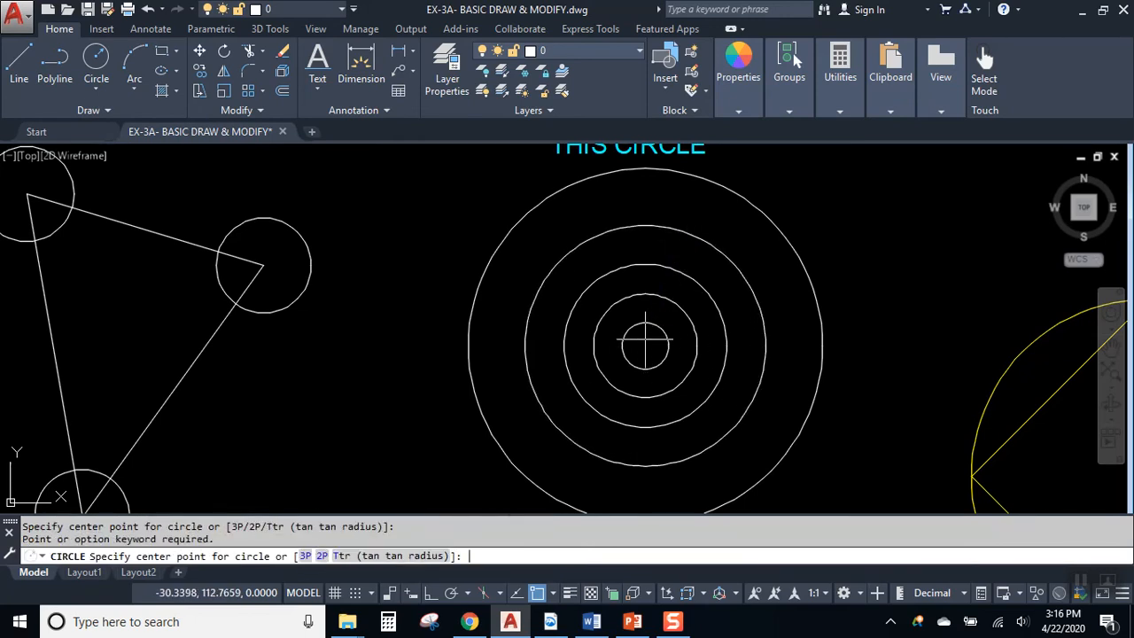
{"action": "left_click", "coordinate": [645, 346]}
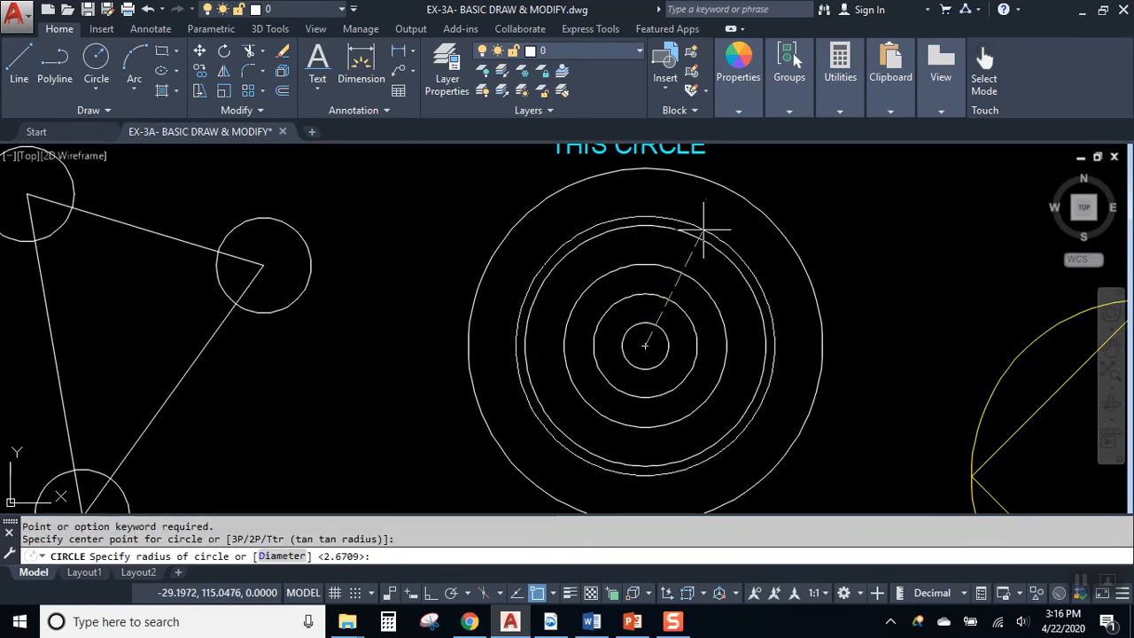
{"action": "left_click", "coordinate": [720, 211]}
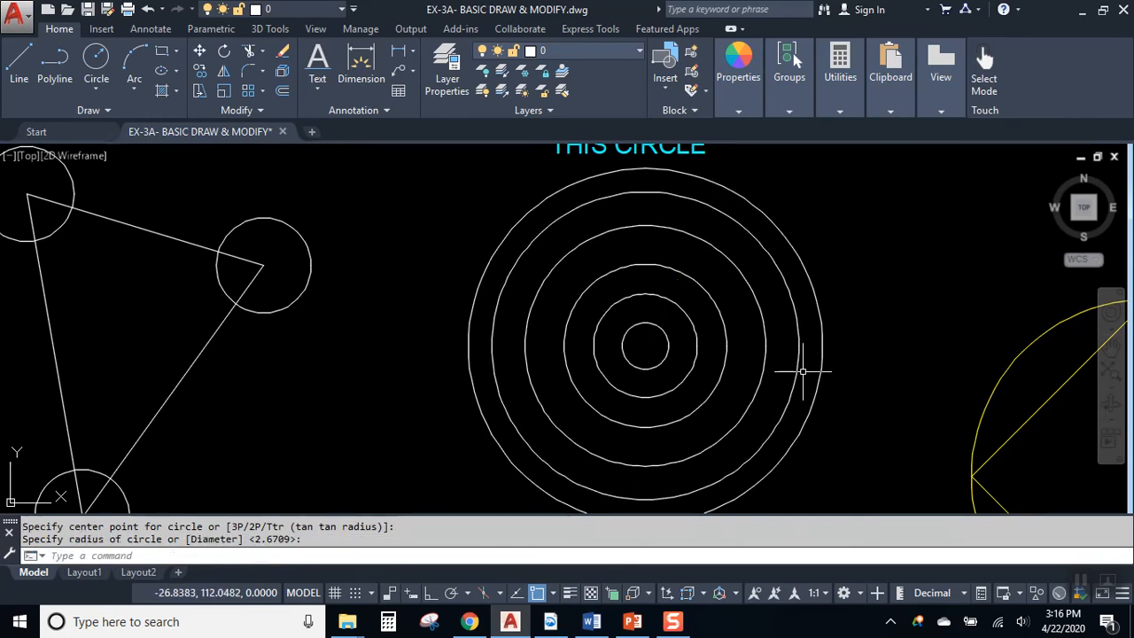
- Select all the concentric circles with a crossing window to examine their grips, and clear the selection
{"action": "scroll", "coordinate": [780, 340], "scroll_direction": "down", "scroll_amount": 2}
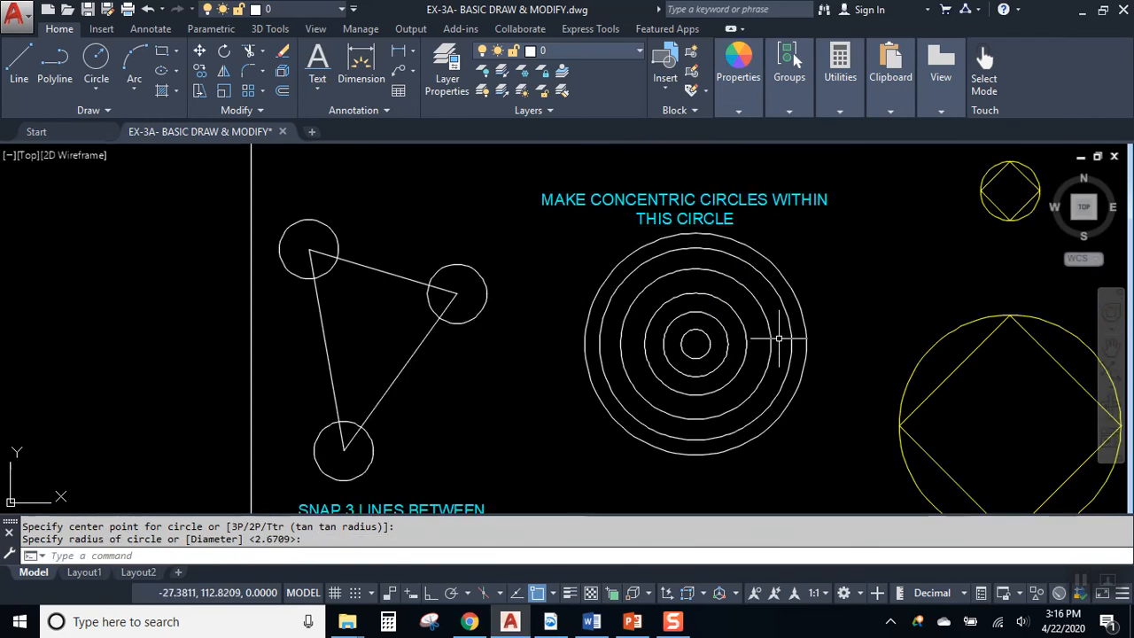
{"action": "scroll", "coordinate": [776, 325], "scroll_direction": "up", "scroll_amount": 2}
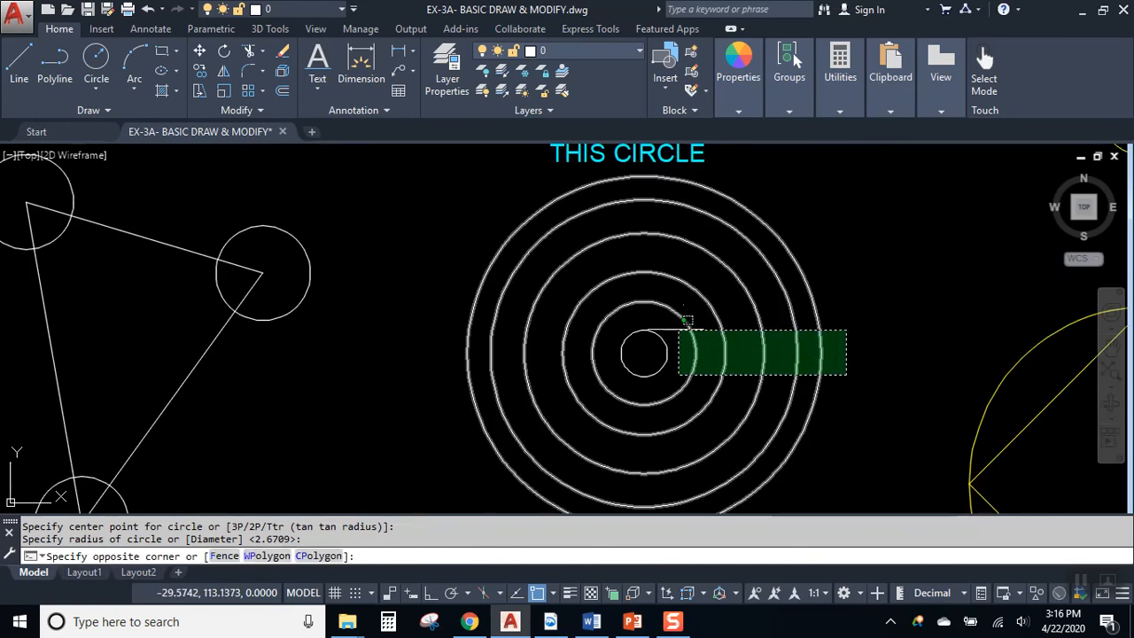
{"action": "left_click", "coordinate": [663, 303]}
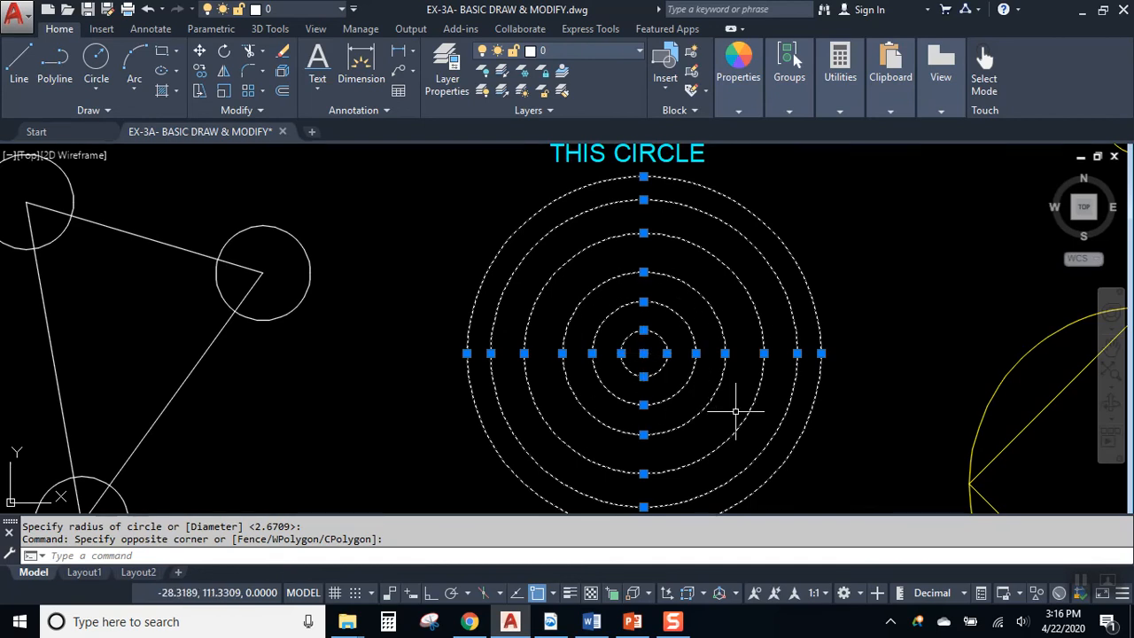
{"action": "key", "text": "Escape"}
{"action": "key", "text": "Escape"}
- Select the right-hand small circle of the triangle to examine its center and quadrant grips up close, and deselect it
{"action": "scroll", "coordinate": [644, 352], "scroll_direction": "down", "scroll_amount": 2}
{"action": "scroll", "coordinate": [656, 343], "scroll_direction": "up", "scroll_amount": 2}
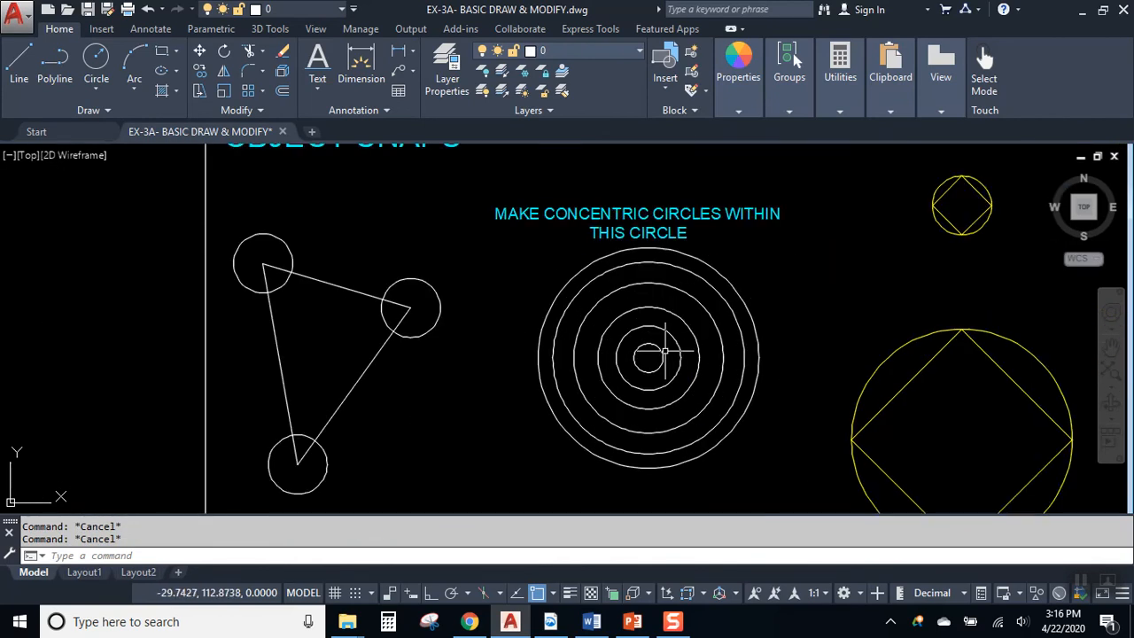
{"action": "middle_click_drag", "start_coordinate": [673, 352], "coordinate": [653, 324]}
{"action": "left_click", "coordinate": [405, 255]}
{"action": "scroll", "coordinate": [390, 280], "scroll_direction": "up", "scroll_amount": 3}
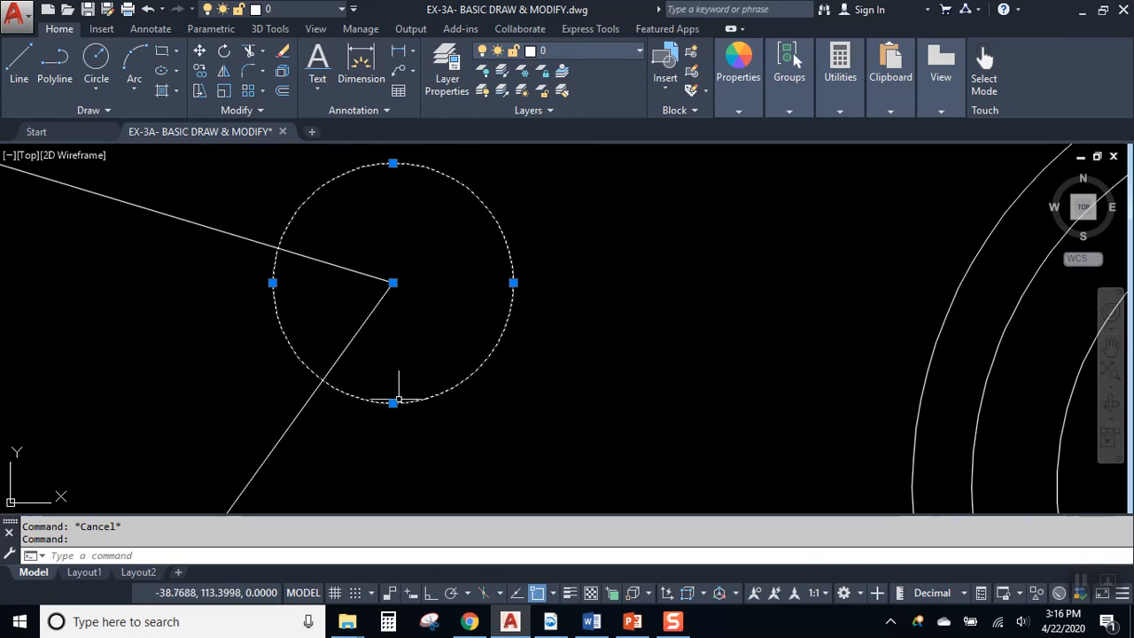
{"action": "key", "text": "Escape"}
- Start a line at the top quadrant of the circle above the SNAP TO THE QUADRANTS note, using the QUA snap override
{"action": "scroll", "coordinate": [401, 342], "scroll_direction": "down", "scroll_amount": 2}
{"action": "scroll", "coordinate": [705, 355], "scroll_direction": "down", "scroll_amount": 2}
{"action": "middle_click_drag", "start_coordinate": [744, 367], "coordinate": [403, 339]}
{"action": "middle_click_drag", "start_coordinate": [781, 342], "coordinate": [526, 333]}
{"action": "mouse_move", "coordinate": [691, 265]}
{"action": "middle_mouse_down"}
{"action": "mouse_move", "coordinate": [538, 324]}
{"action": "mouse_move", "coordinate": [523, 345]}
{"action": "middle_mouse_up"}
{"action": "scroll", "coordinate": [692, 325], "scroll_direction": "up", "scroll_amount": 3}
{"action": "middle_click_drag", "start_coordinate": [685, 325], "coordinate": [612, 396]}
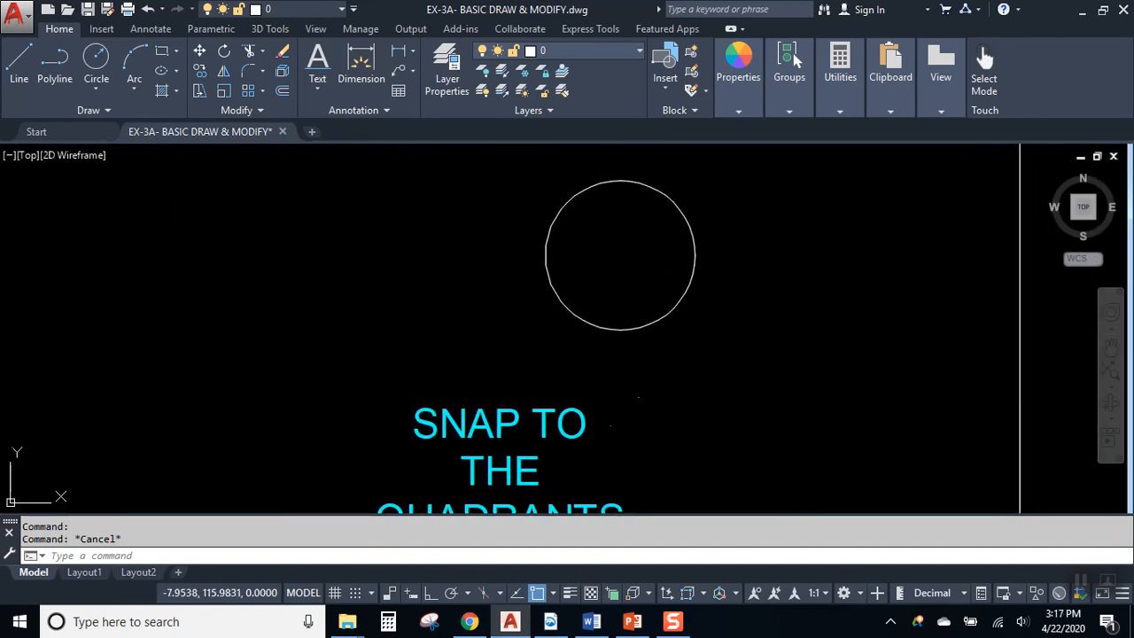
{"action": "left_click", "coordinate": [28, 71]}
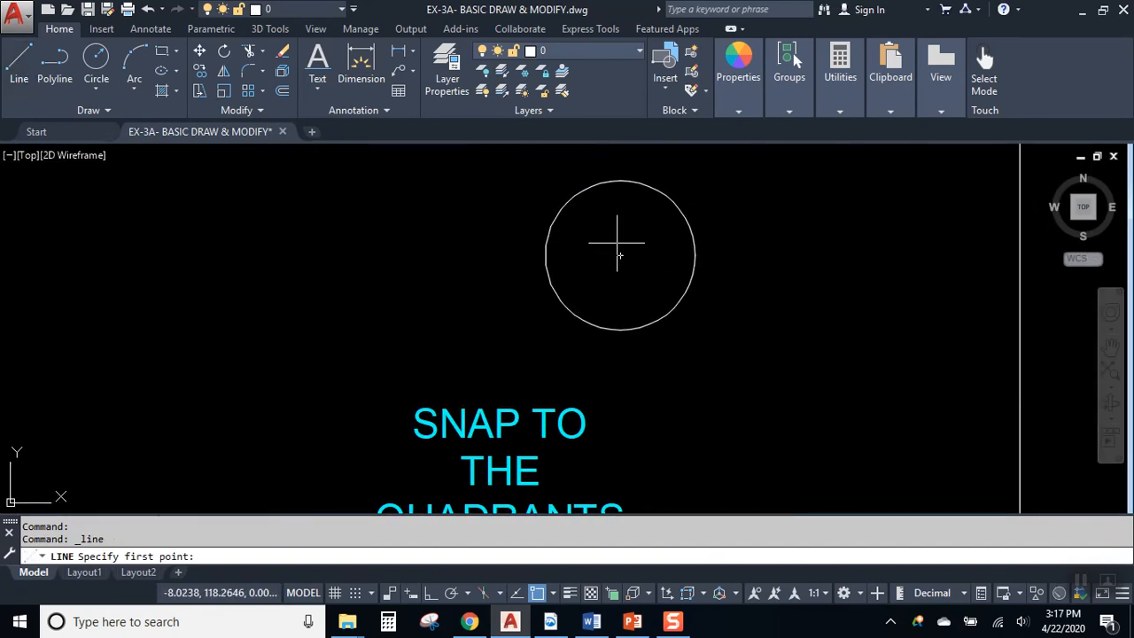
{"action": "type", "text": "QUA"}
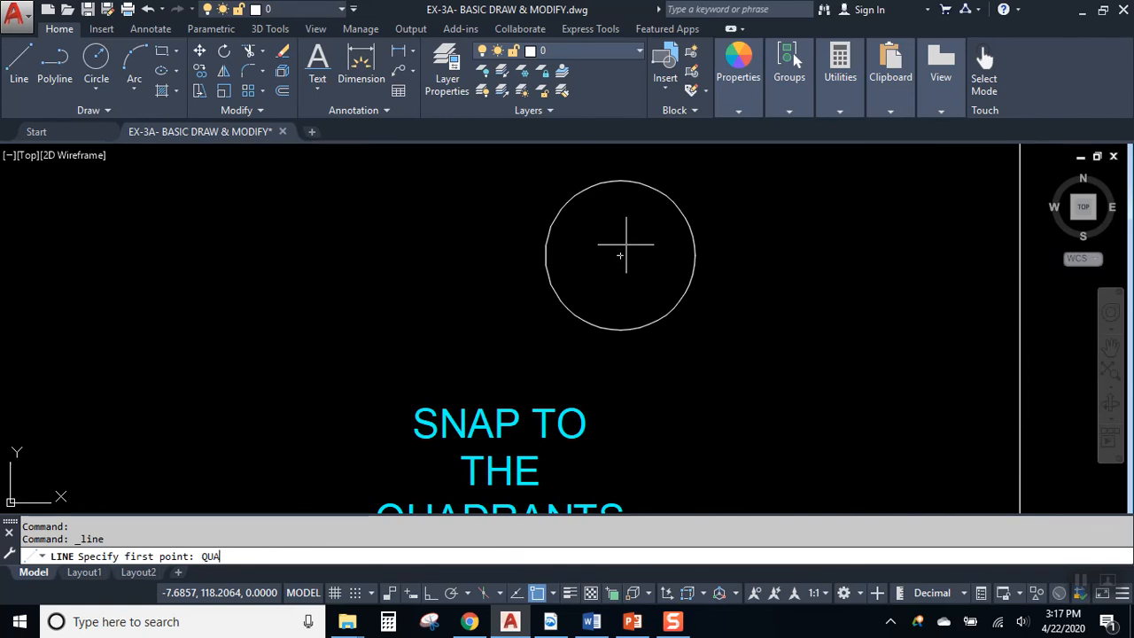
{"action": "key", "text": "Return"}
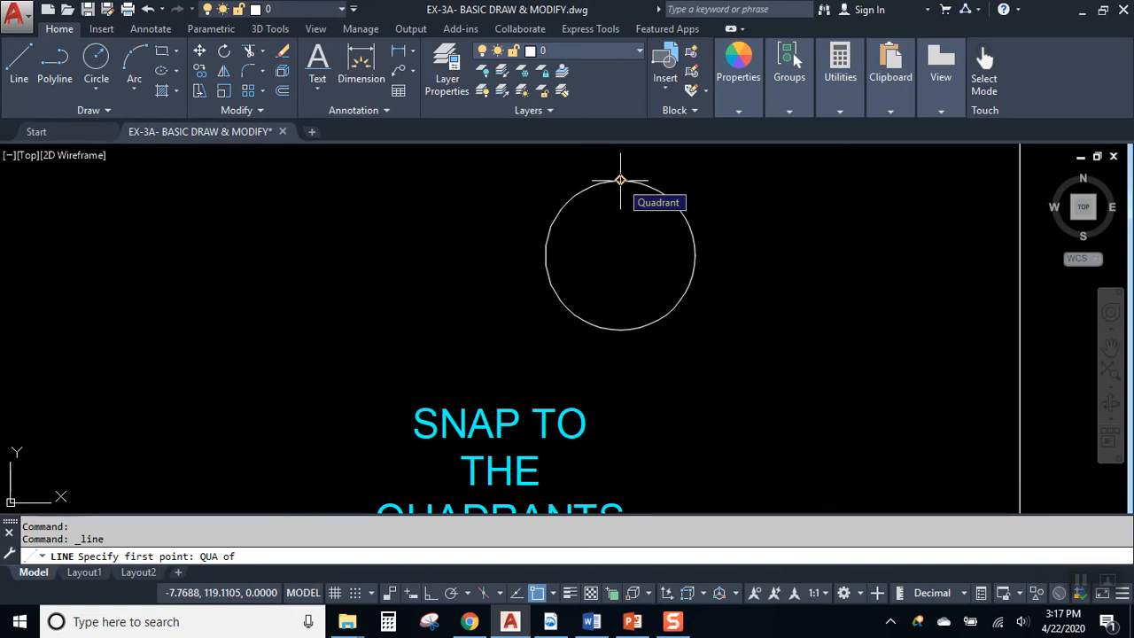
{"action": "left_click", "coordinate": [620, 181]}
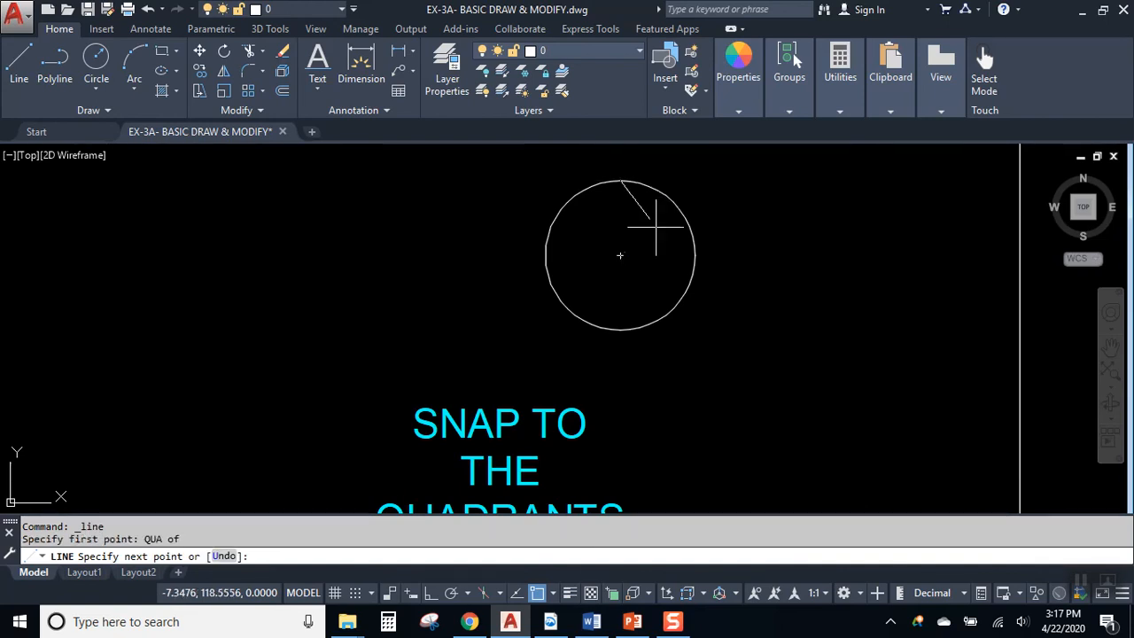
- Continue the line to the circle's right and bottom quadrants, using the QUA snap override for each point
{"action": "type", "text": "QUA"}
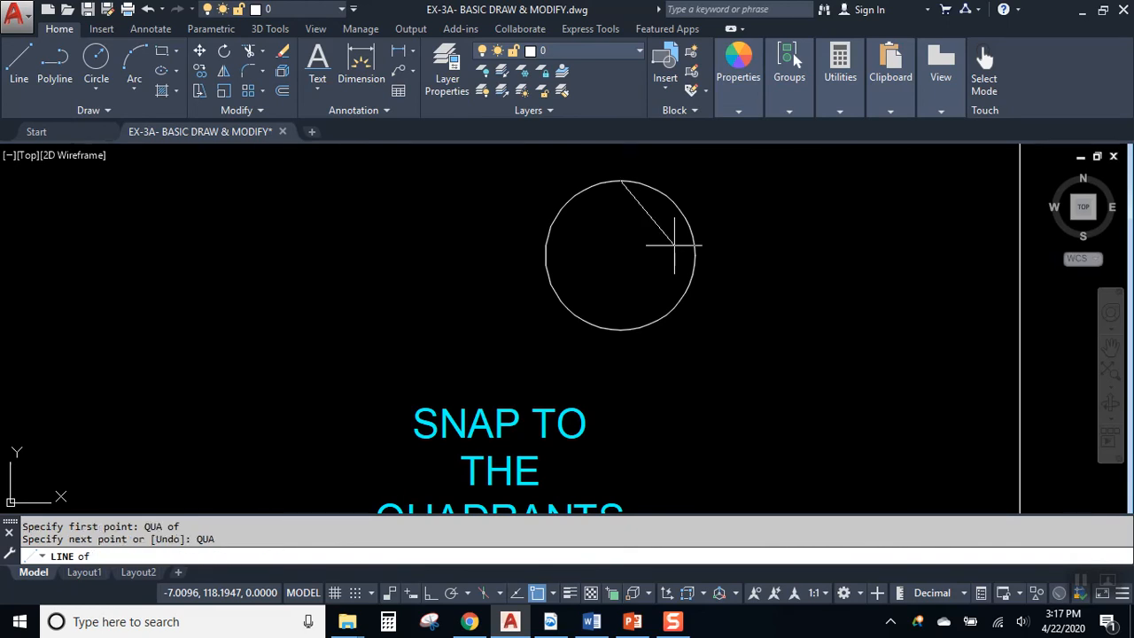
{"action": "left_click", "coordinate": [695, 255]}
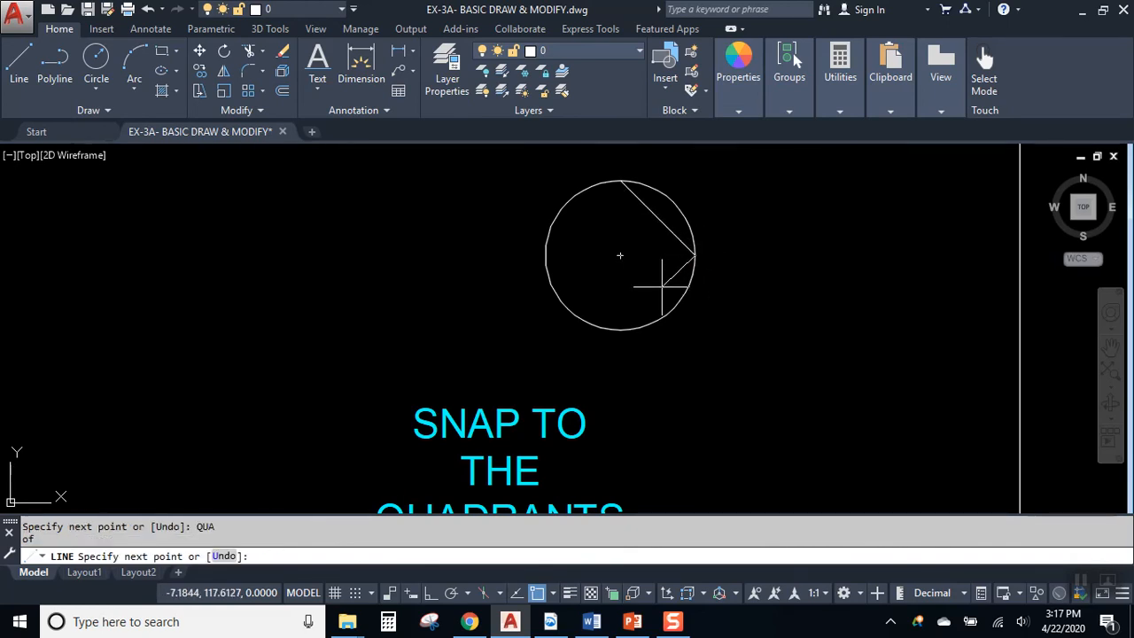
{"action": "type", "text": "QUA"}
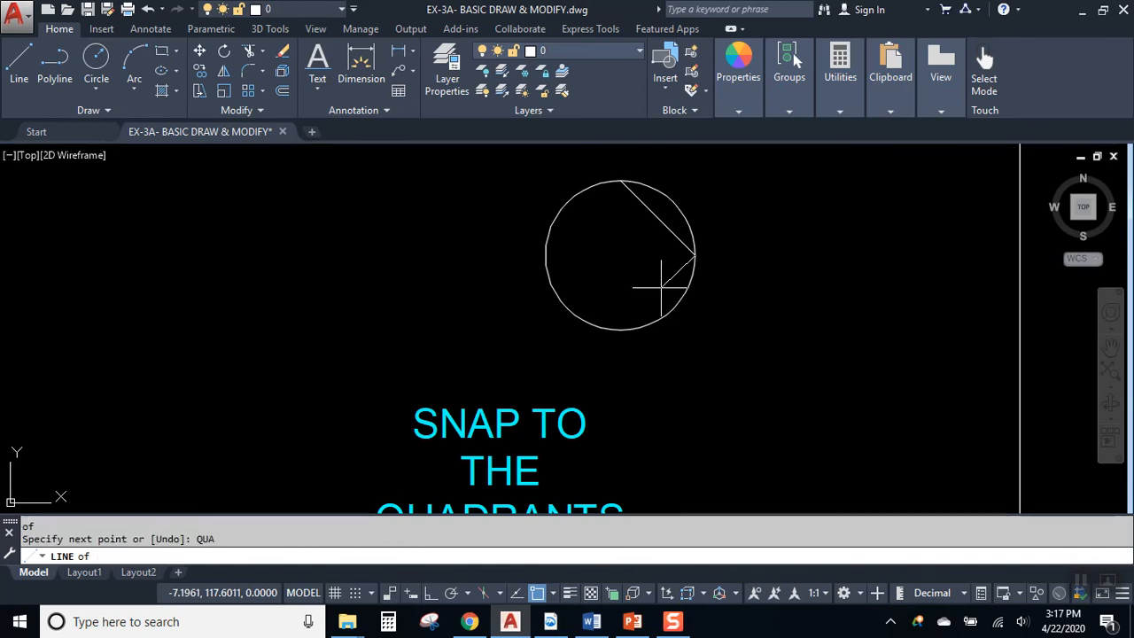
{"action": "left_click", "coordinate": [620, 328]}
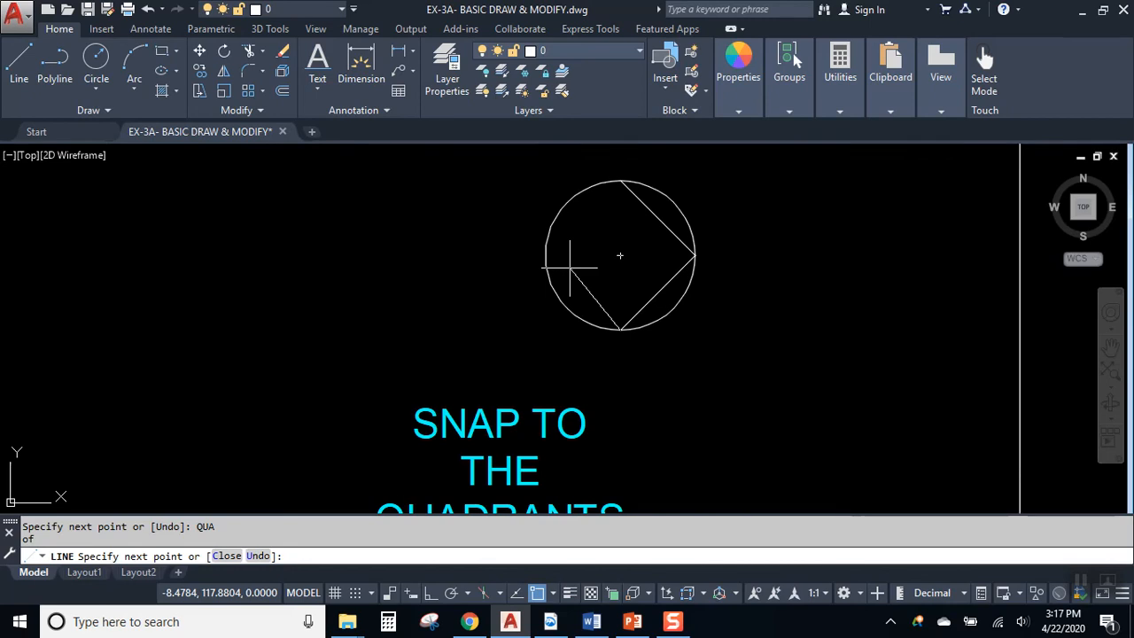
- Continue the line to the left quadrant and back to the top quadrant with one-time Quadrant snaps, and end the command
{"action": "right_click", "coordinate": [570, 267], "text": "shift"}
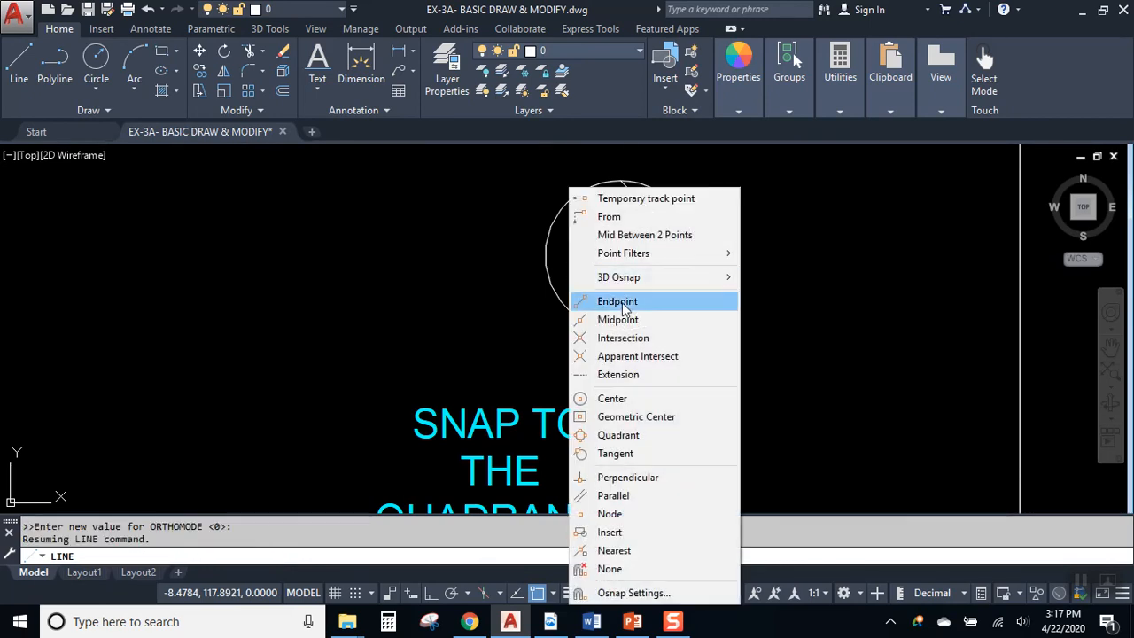
{"action": "left_click", "coordinate": [619, 435]}
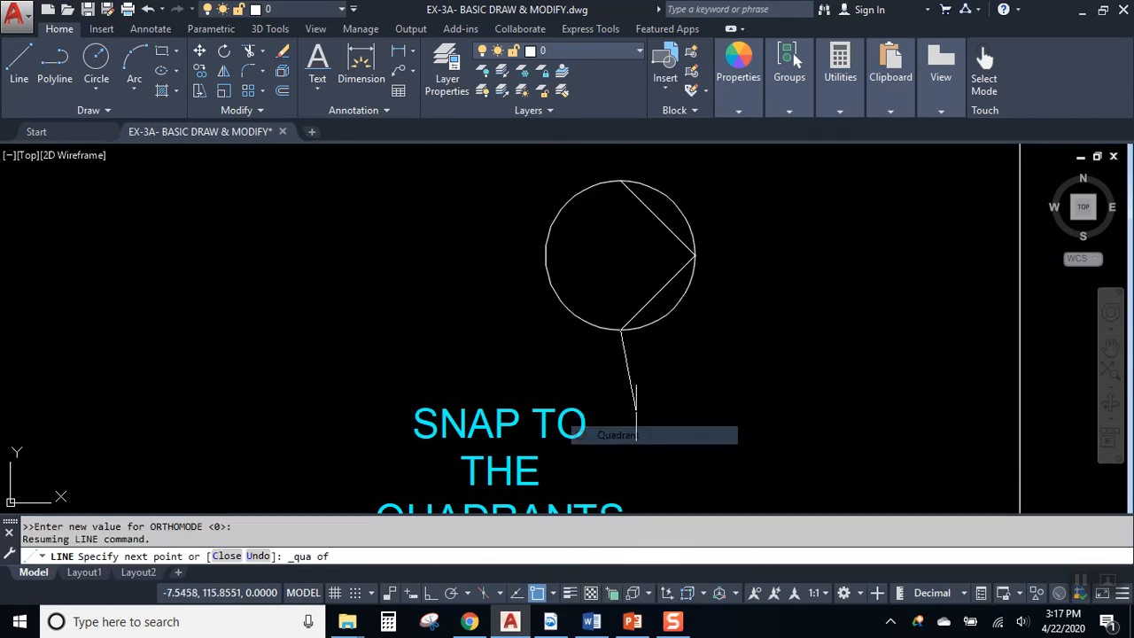
{"action": "left_click", "coordinate": [548, 257]}
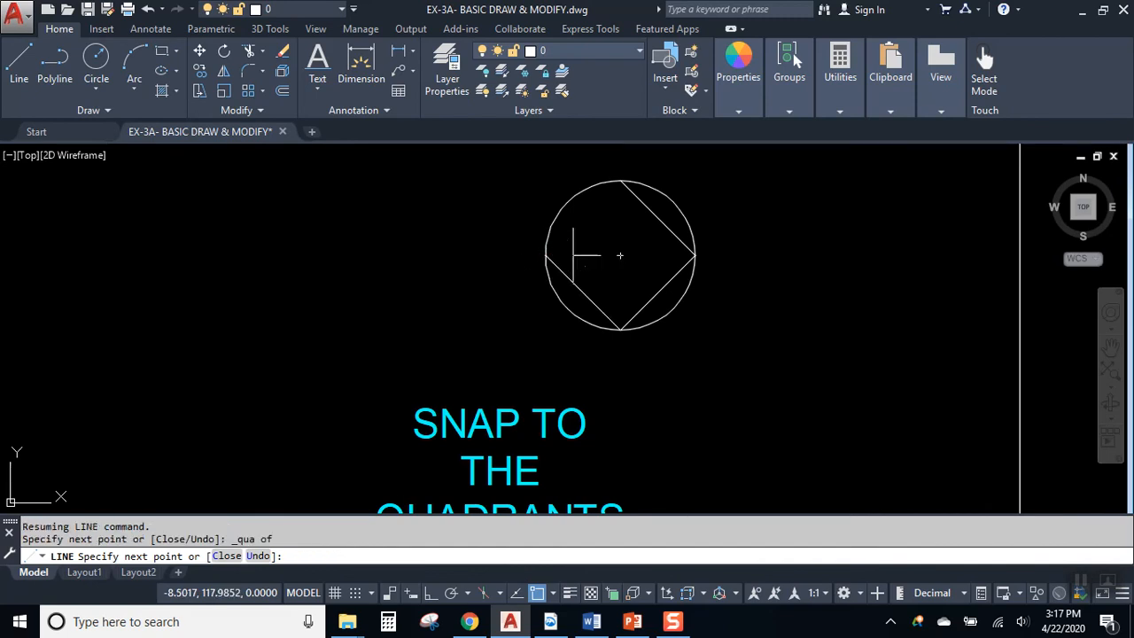
{"action": "right_click", "coordinate": [586, 233], "text": "shift"}
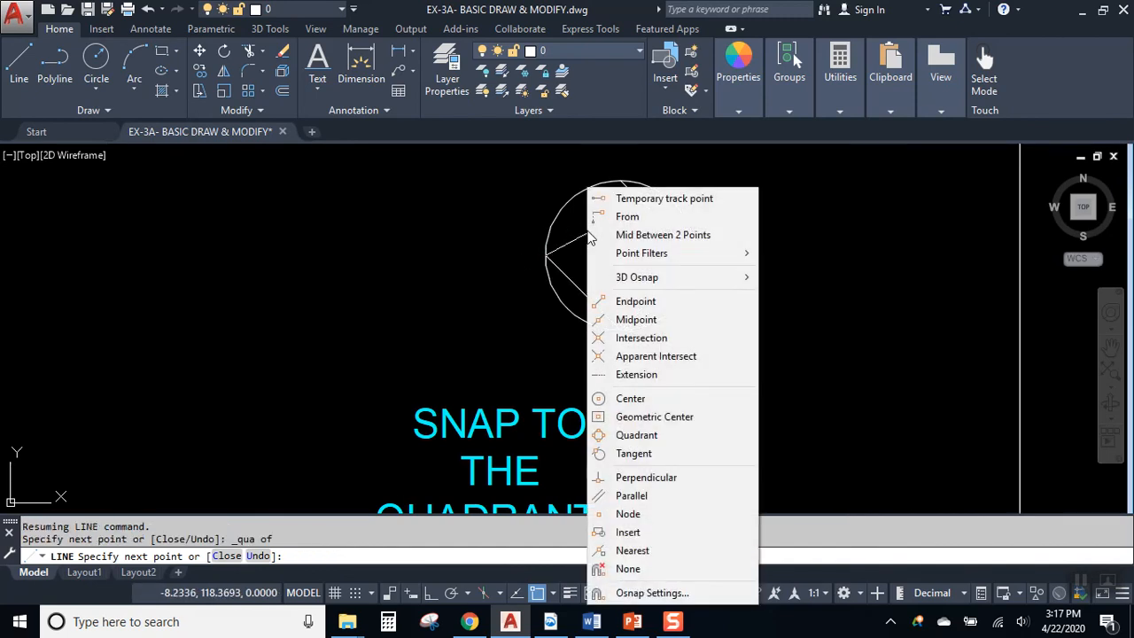
{"action": "left_click", "coordinate": [645, 435]}
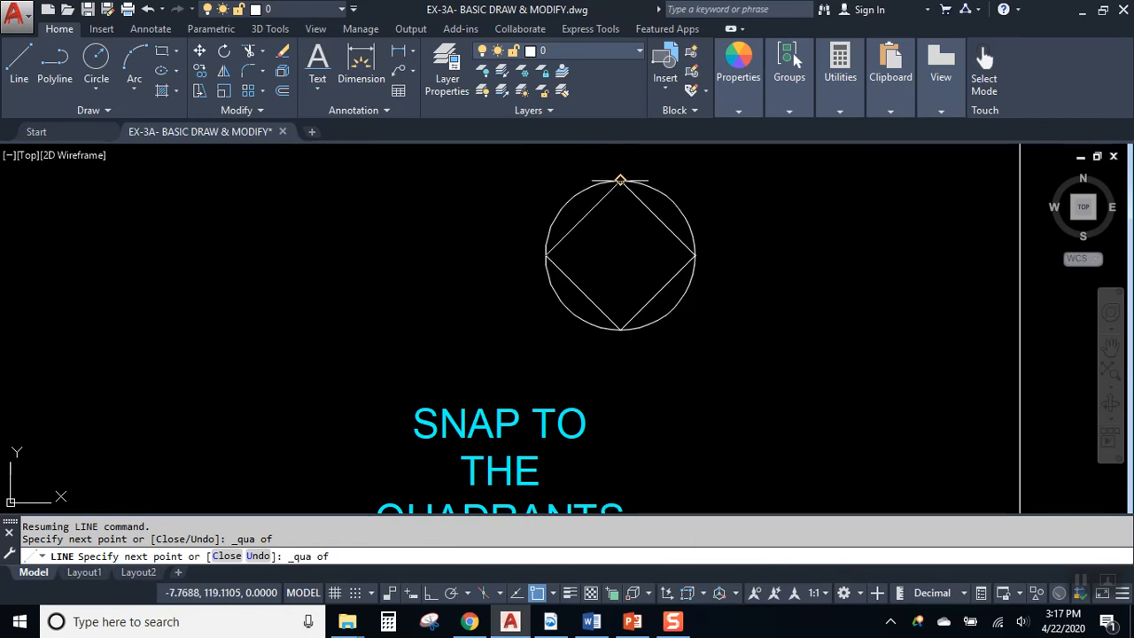
{"action": "left_click", "coordinate": [620, 180]}
{"action": "key", "text": "Escape"}
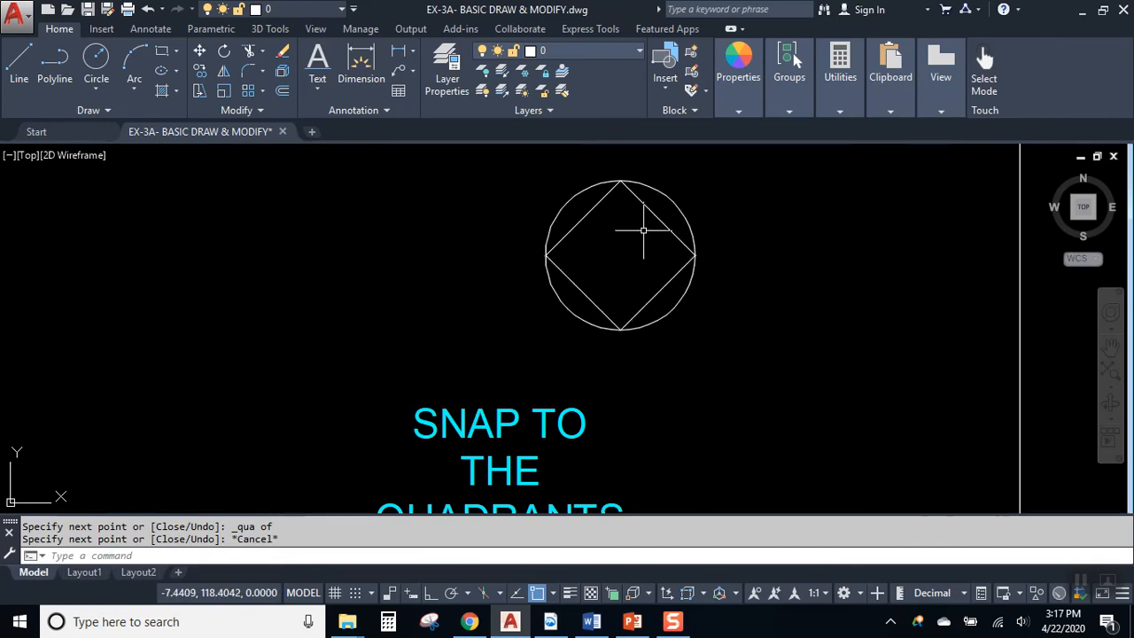
- Select the small circle around the finished diamond to examine its center and quadrant grips, and deselect it
{"action": "left_click", "coordinate": [683, 218]}
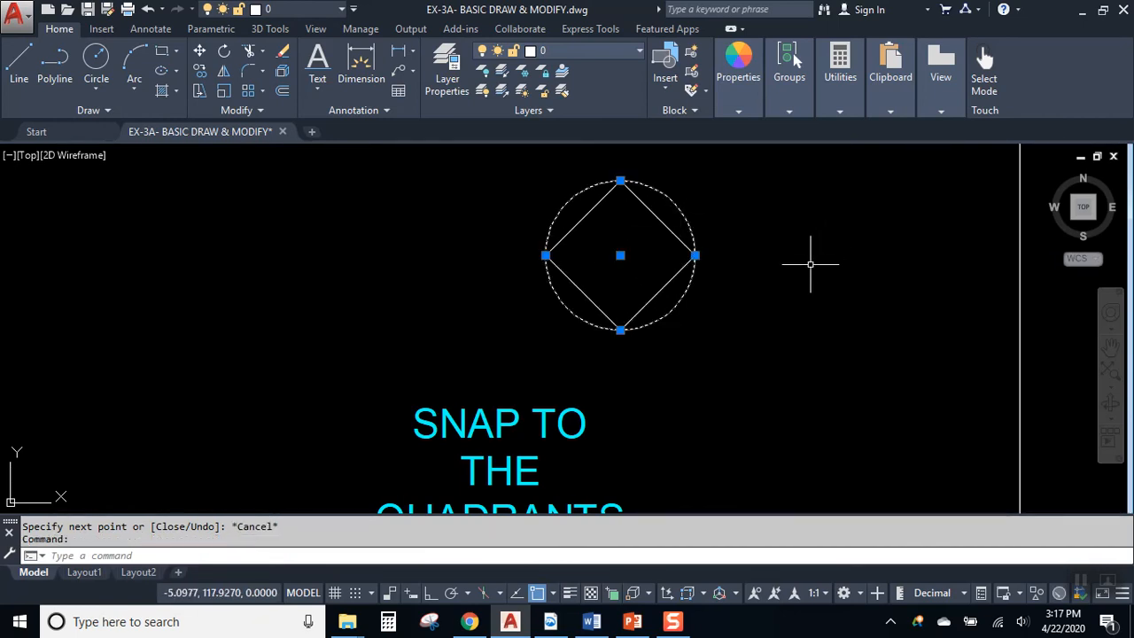
{"action": "key", "text": "Escape"}
- Draw a closed four-line diamond through the top, right, bottom and left quadrants of the large white circle, using running object snaps
{"action": "scroll", "coordinate": [739, 310], "scroll_direction": "down", "scroll_amount": 5}
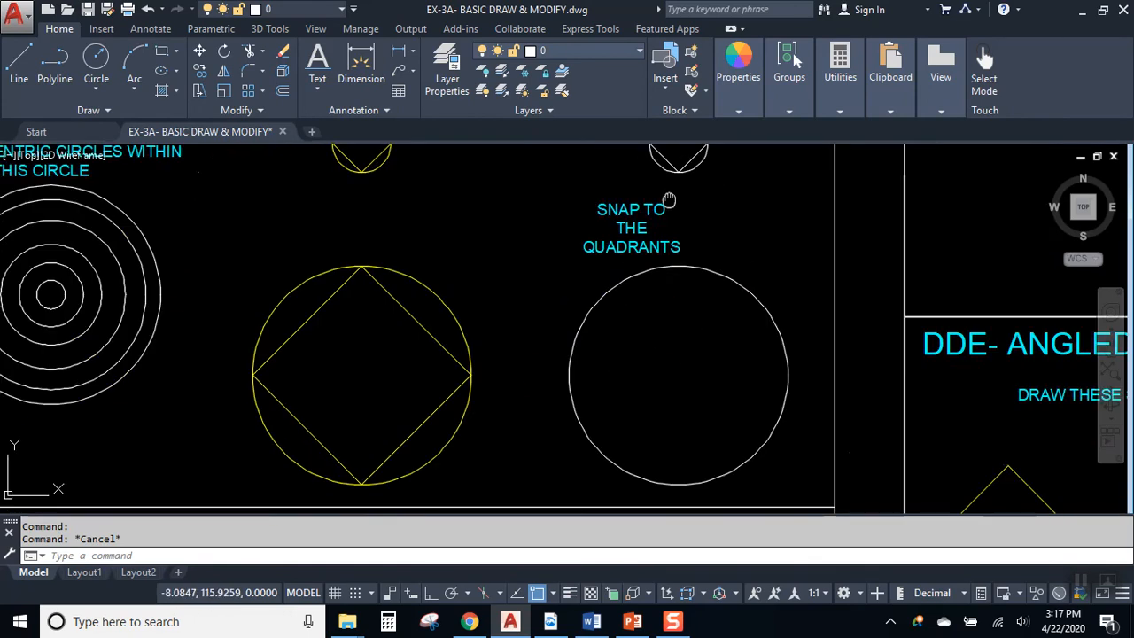
{"action": "middle_click_drag", "start_coordinate": [656, 321], "coordinate": [548, 292]}
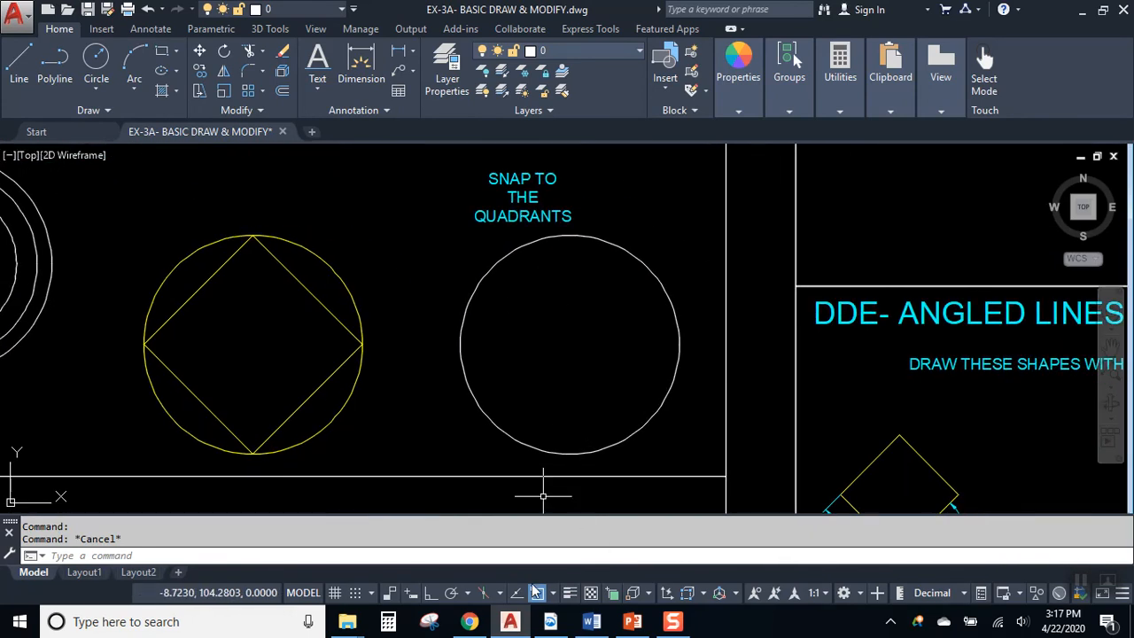
{"action": "left_click", "coordinate": [552, 595]}
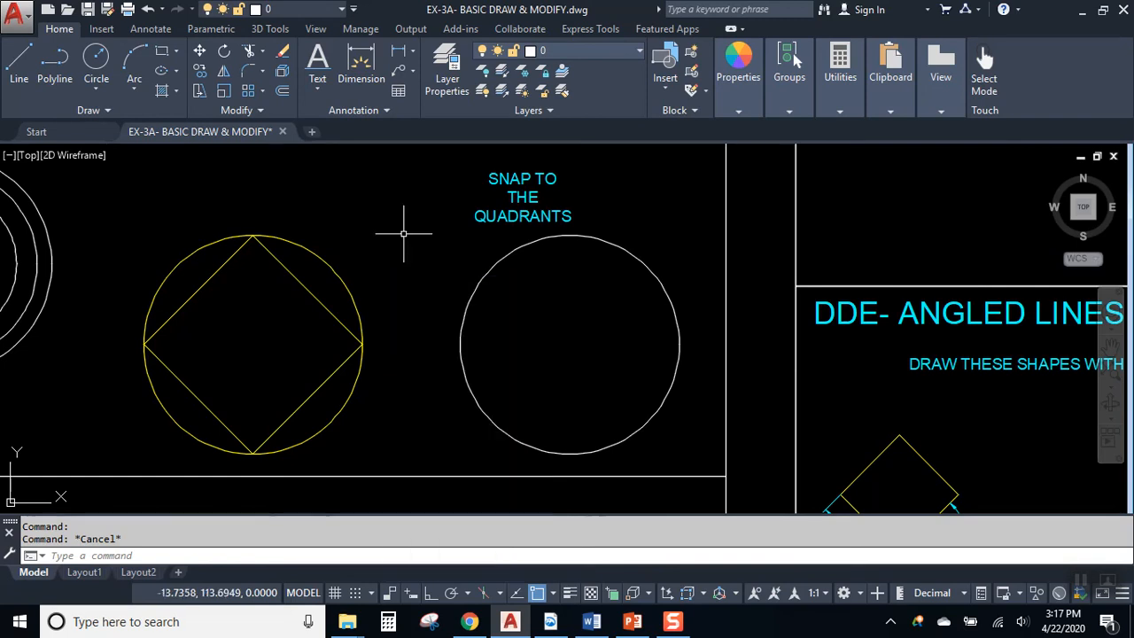
{"action": "left_click", "coordinate": [18, 62]}
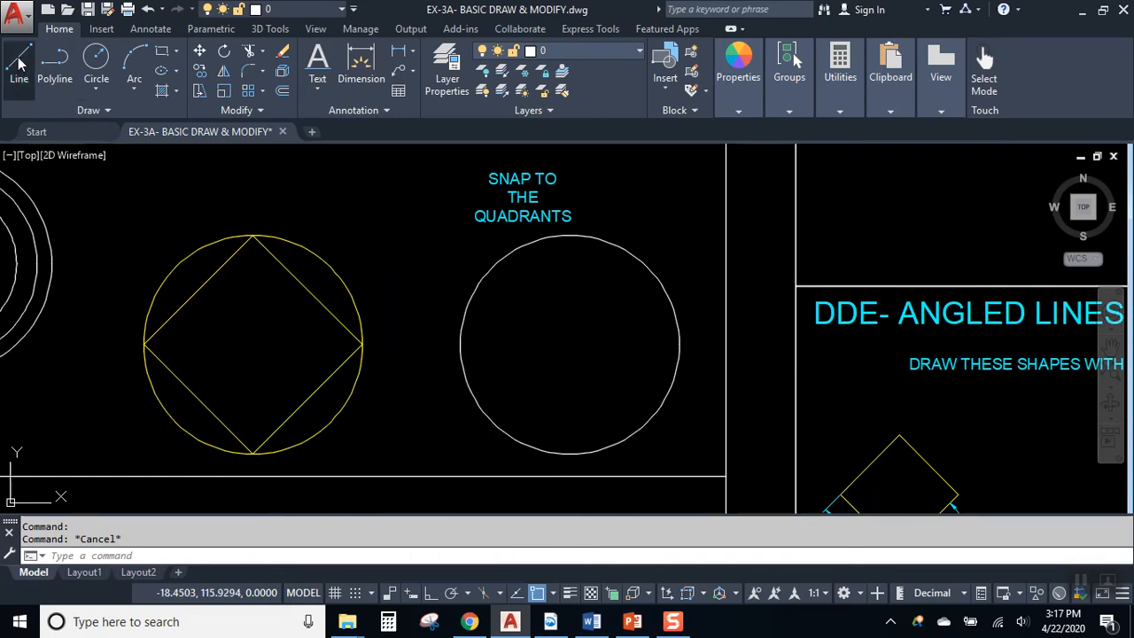
{"action": "left_click", "coordinate": [571, 235]}
{"action": "left_click", "coordinate": [680, 344]}
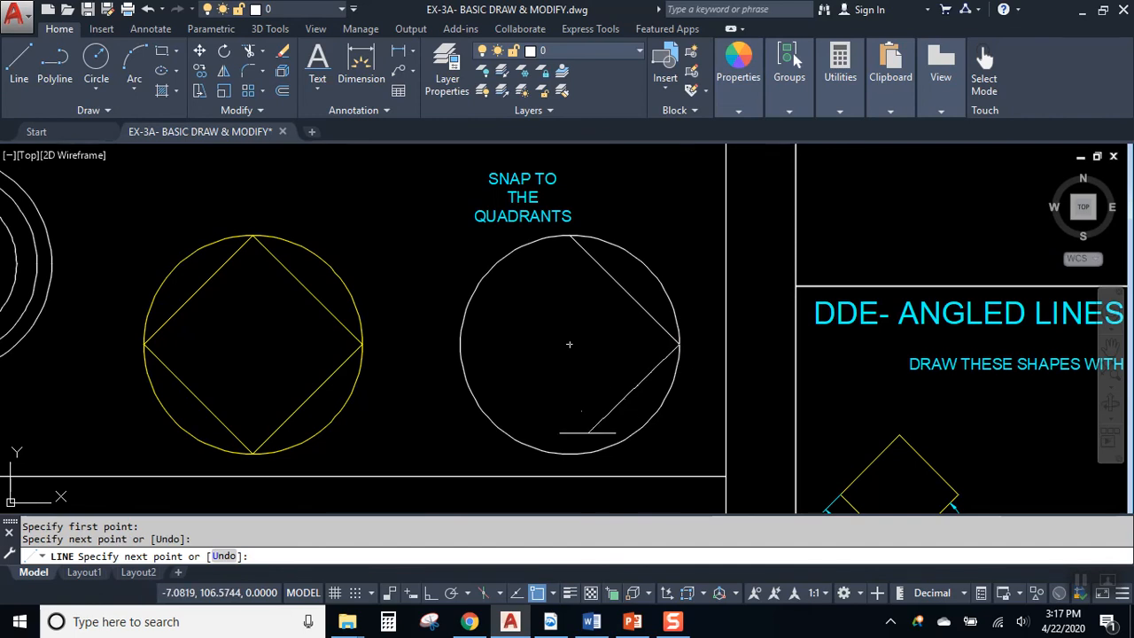
{"action": "left_click", "coordinate": [570, 453]}
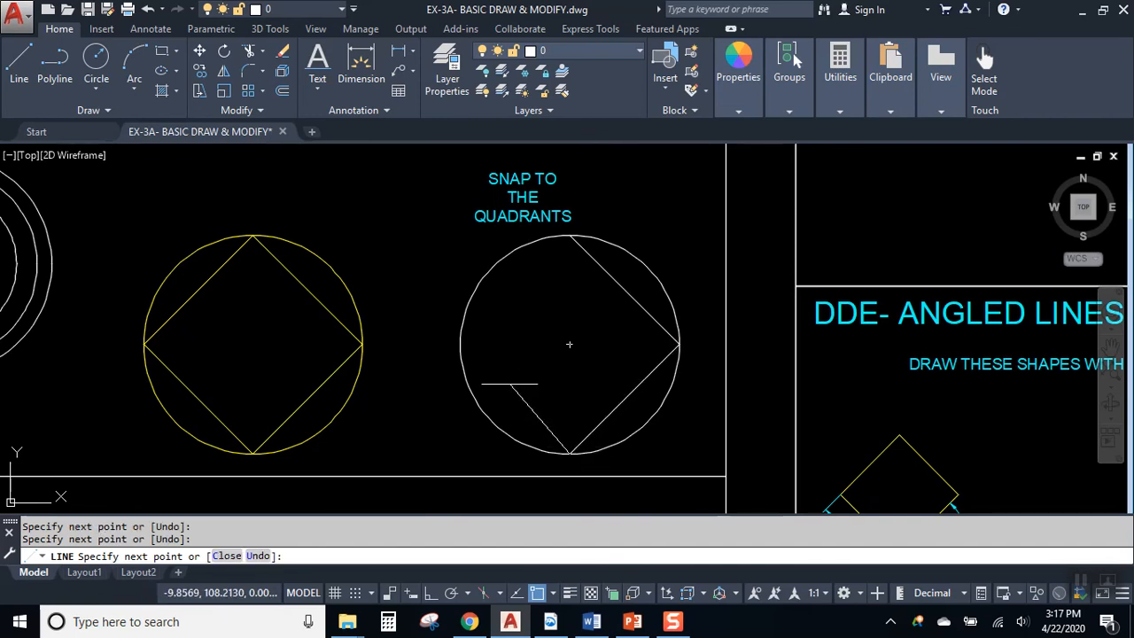
{"action": "left_click", "coordinate": [460, 344]}
{"action": "left_click", "coordinate": [571, 235]}
{"action": "key", "text": "Return"}
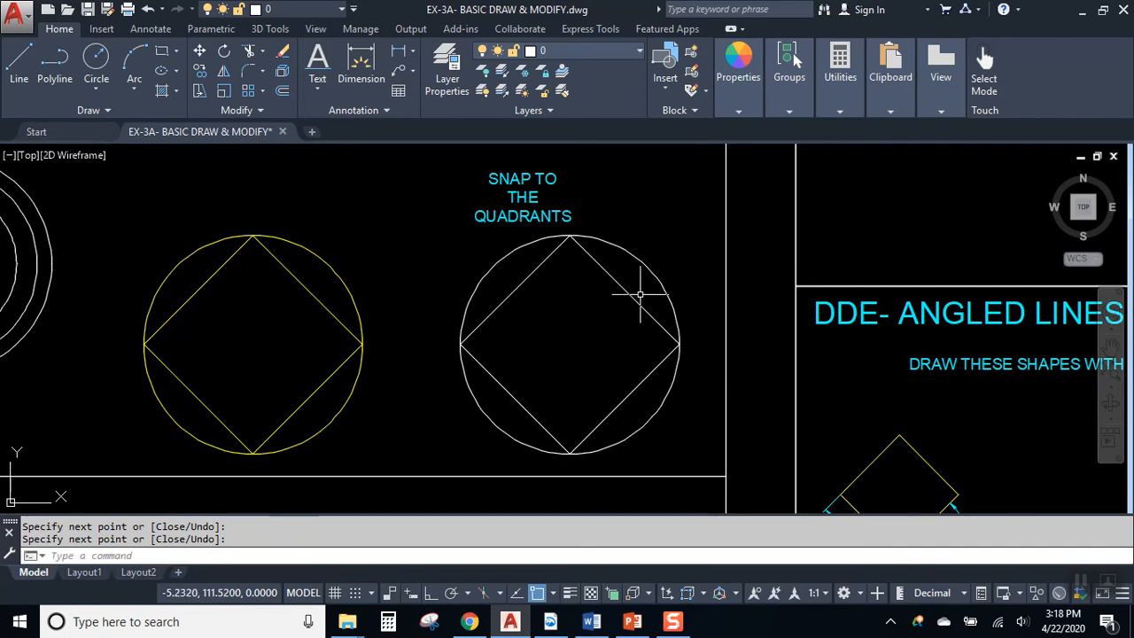
{"action": "scroll", "coordinate": [646, 286], "scroll_direction": "down", "scroll_amount": 2}
{"action": "scroll", "coordinate": [589, 355], "scroll_direction": "up", "scroll_amount": 1}
{"action": "mouse_move", "coordinate": [530, 333]}
{"action": "middle_mouse_down"}
{"action": "mouse_move", "coordinate": [770, 360]}
{"action": "mouse_move", "coordinate": [736, 400]}
{"action": "middle_mouse_up"}
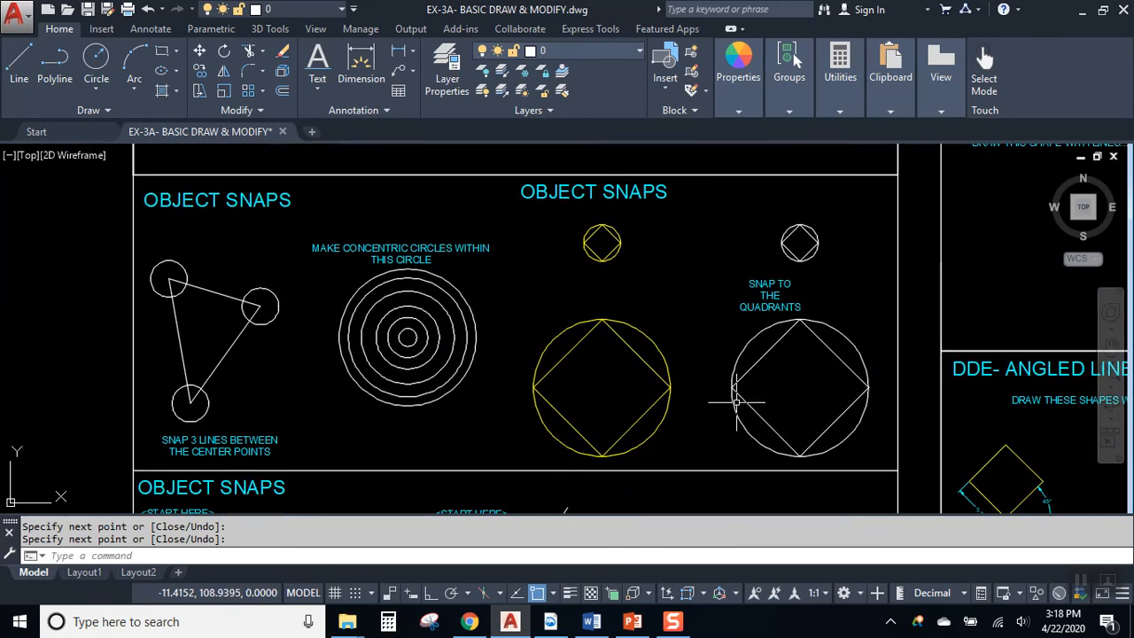
{"action": "scroll", "coordinate": [774, 346], "scroll_direction": "up", "scroll_amount": 2}
{"action": "middle_click_drag", "start_coordinate": [775, 346], "coordinate": [952, 368]}
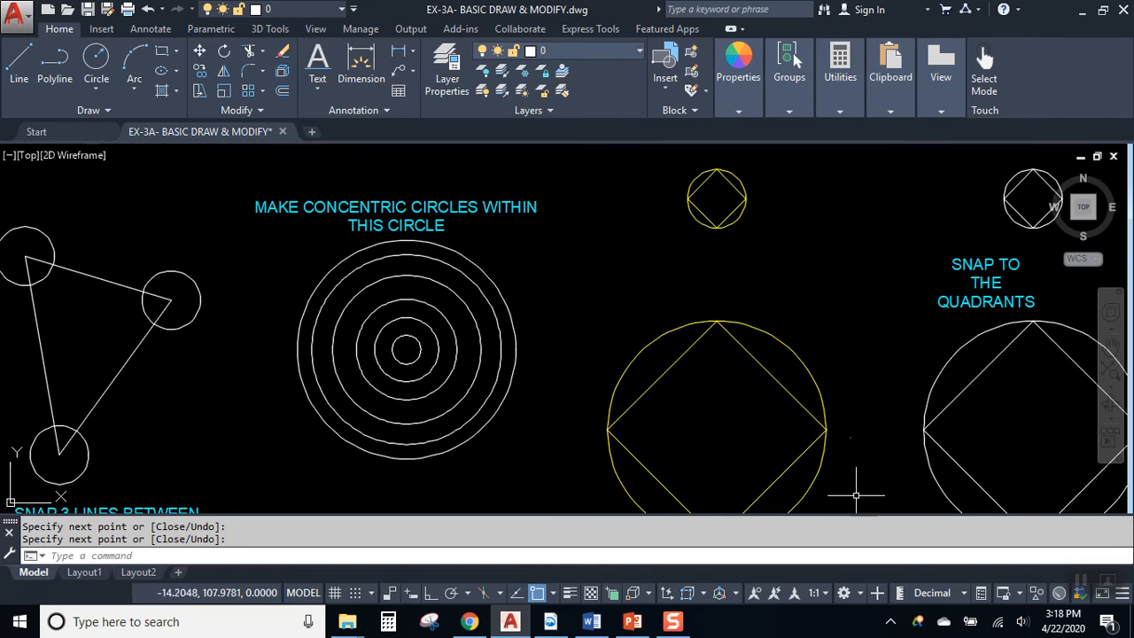
{"action": "left_click", "coordinate": [675, 625]}
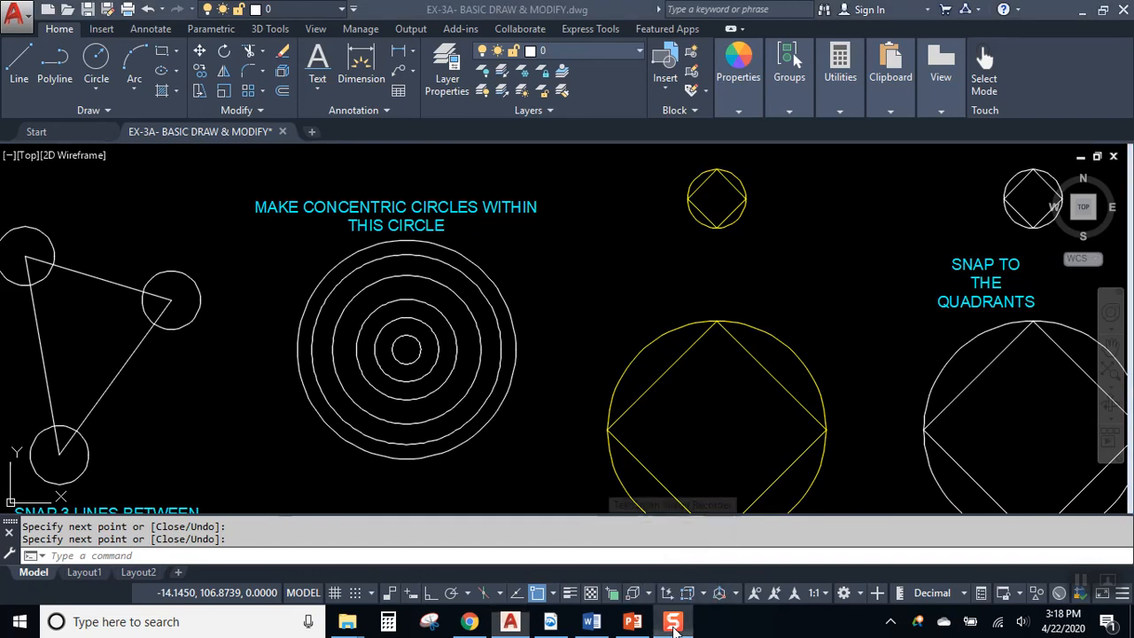